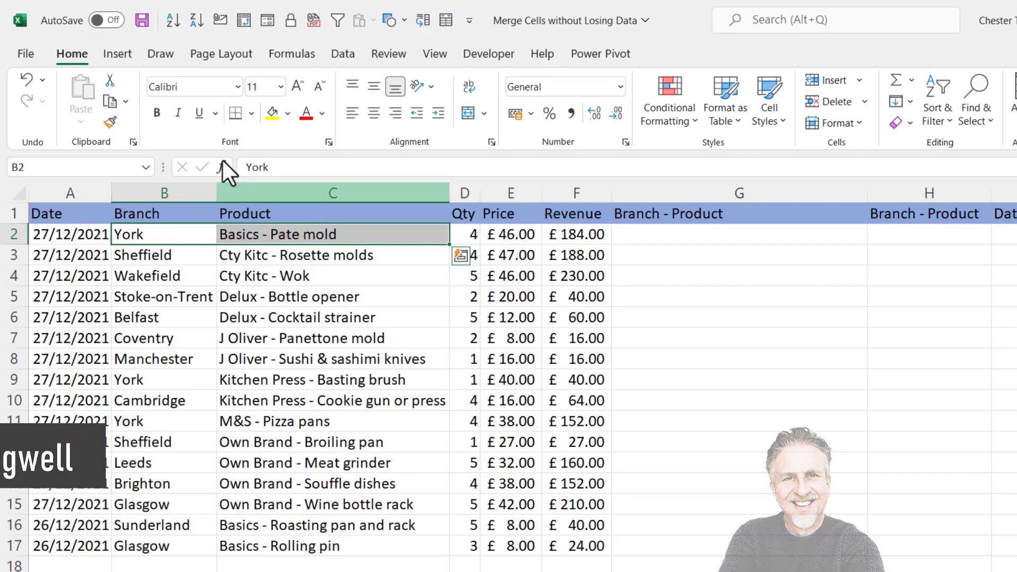
Step: Try to merge and center cells B2 and C2, accepting the loss of the second value, and undo the merge
click(468, 114)
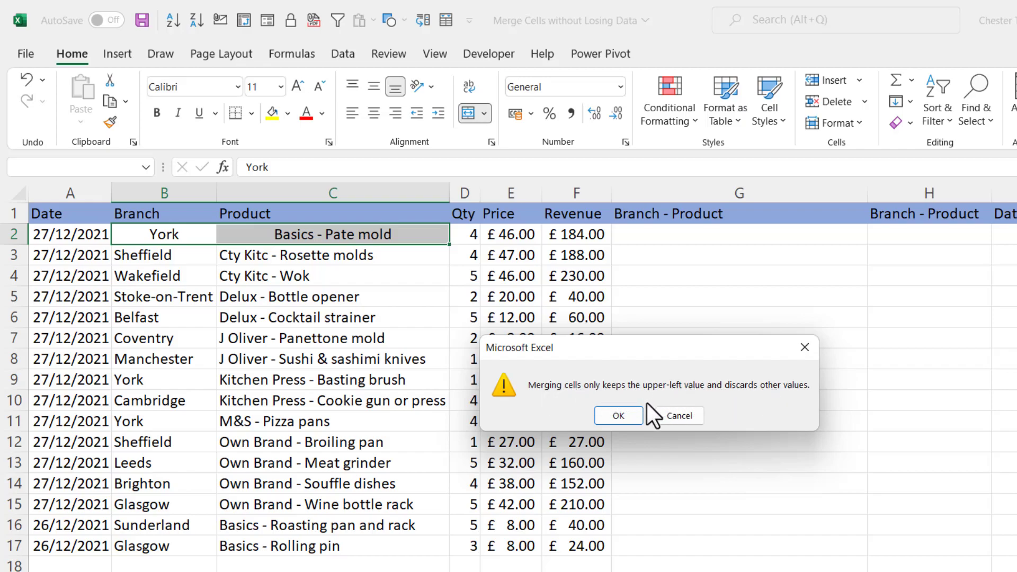
click(633, 414)
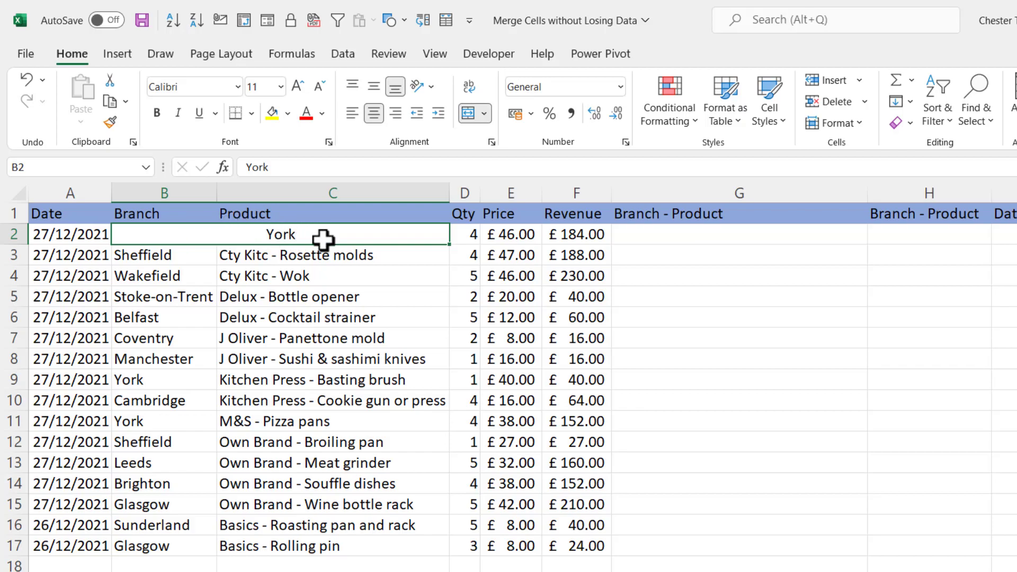
key(ctrl+z)
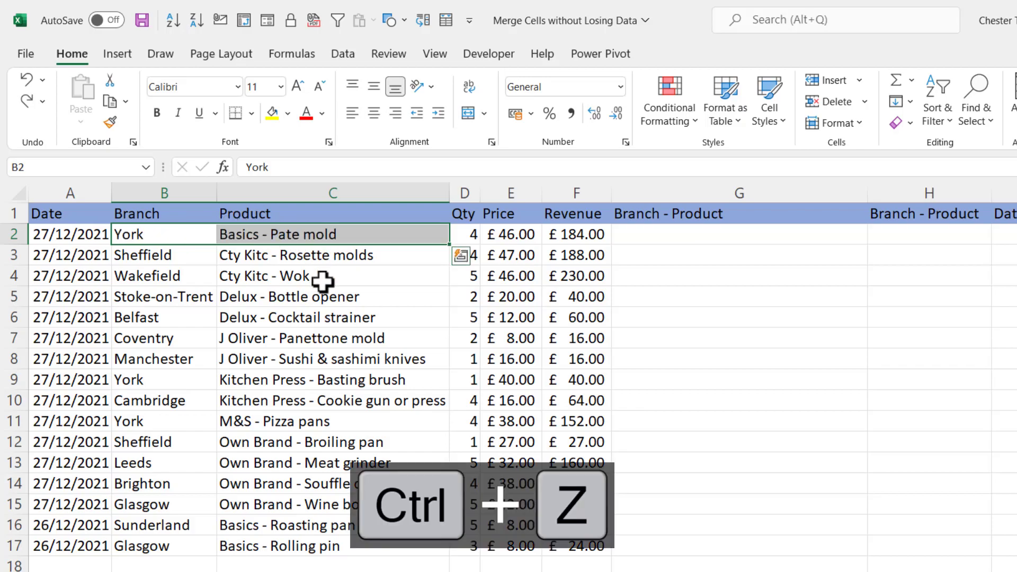
Step: Enter the combined example text "York: Basics - Pate mold" in cell G2
click(647, 233)
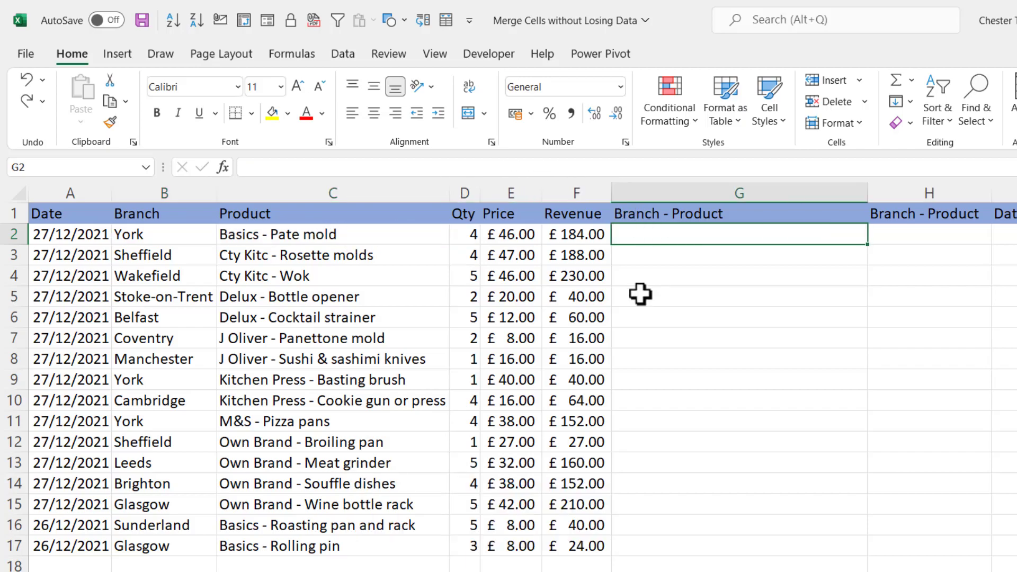
text(York:)
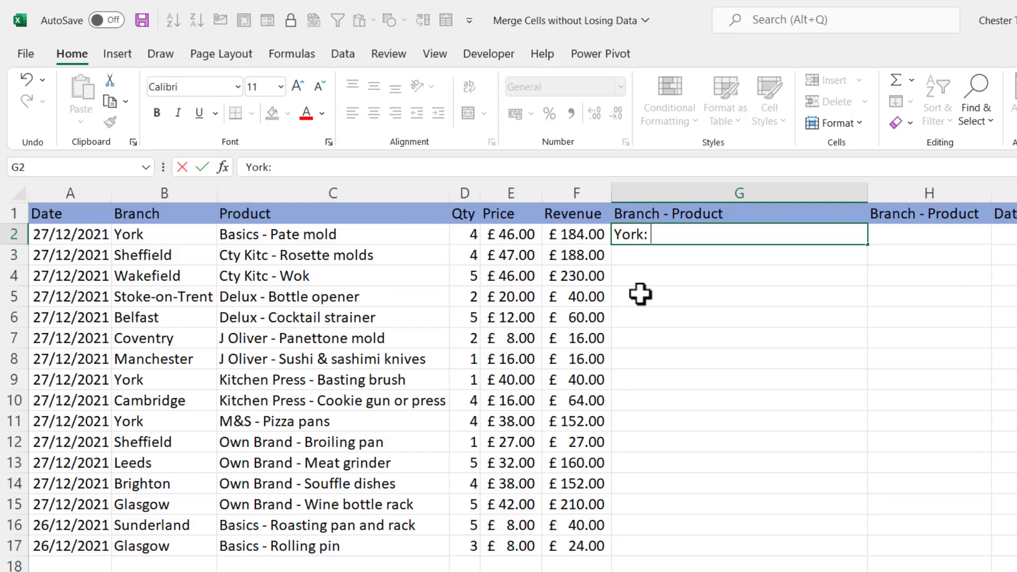
text(Basics - P)
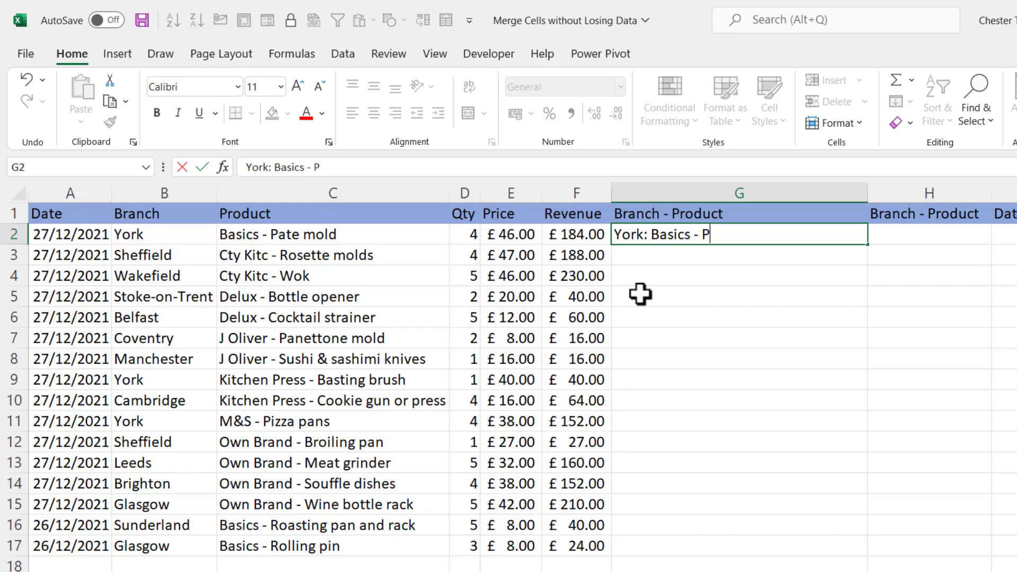
text(ate mold)
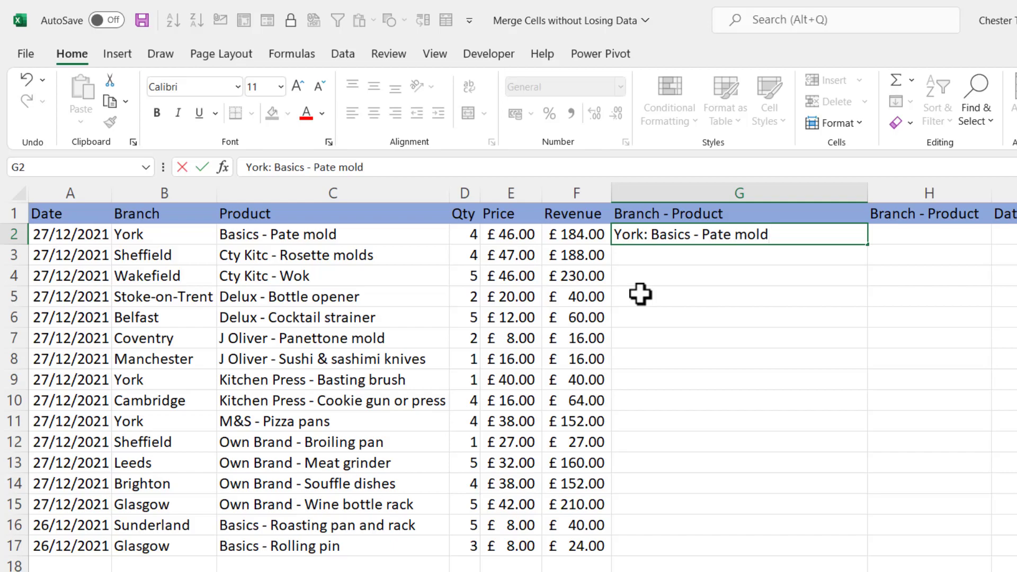
key(ctrl+Return)
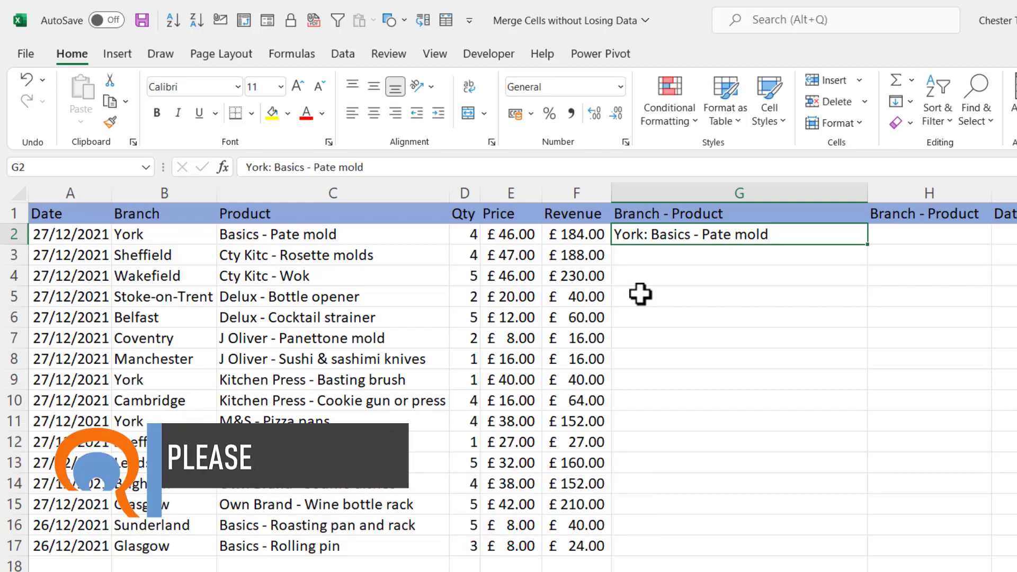
Step: Try Flash Fill on column G from the example in G2, and undo the fill
key(ctrl+e)
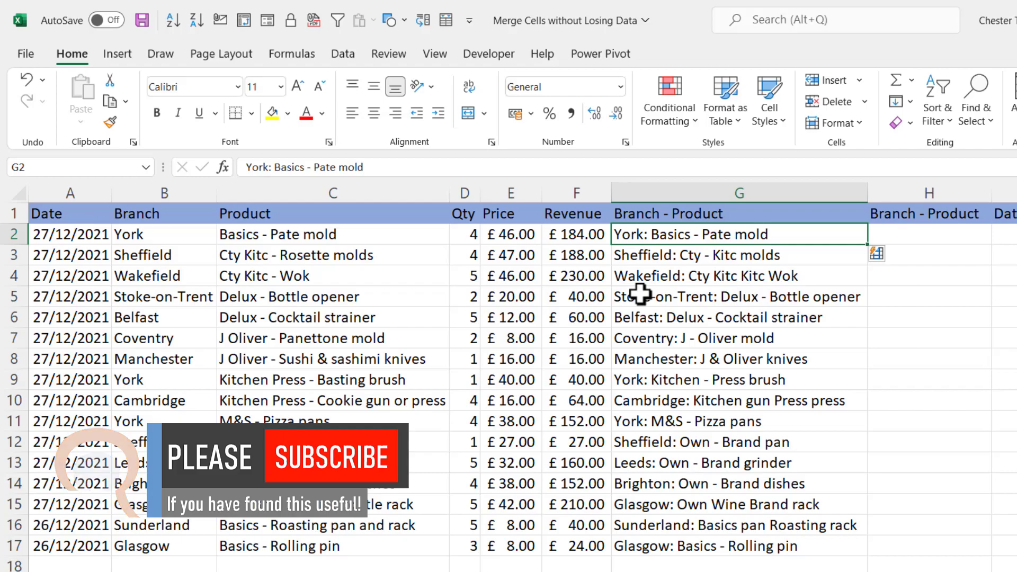
key(ctrl+z)
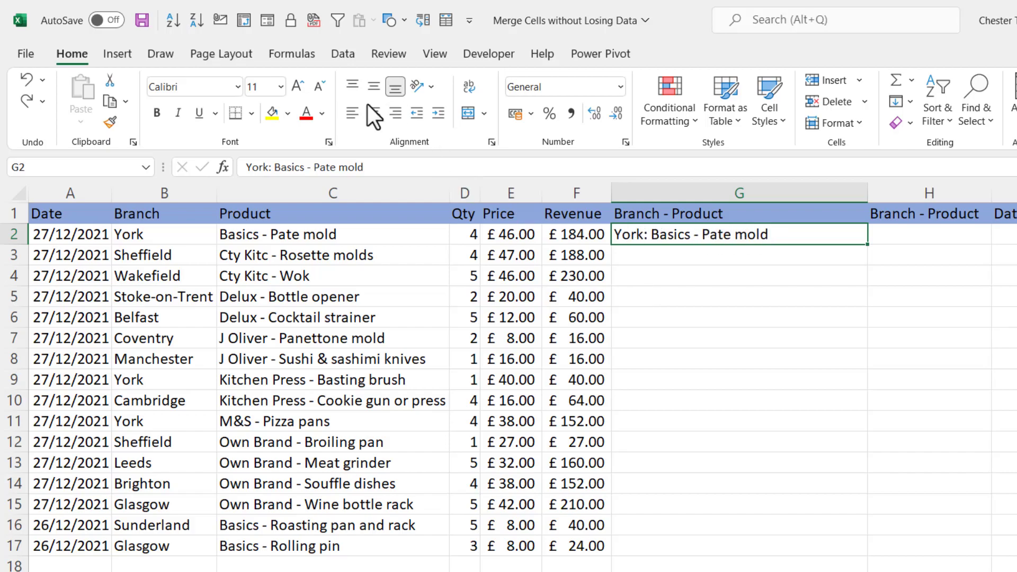
Step: Flash Fill the remaining Branch - Product cells in column G from the G2 example and check the filled entries against the source data
click(336, 58)
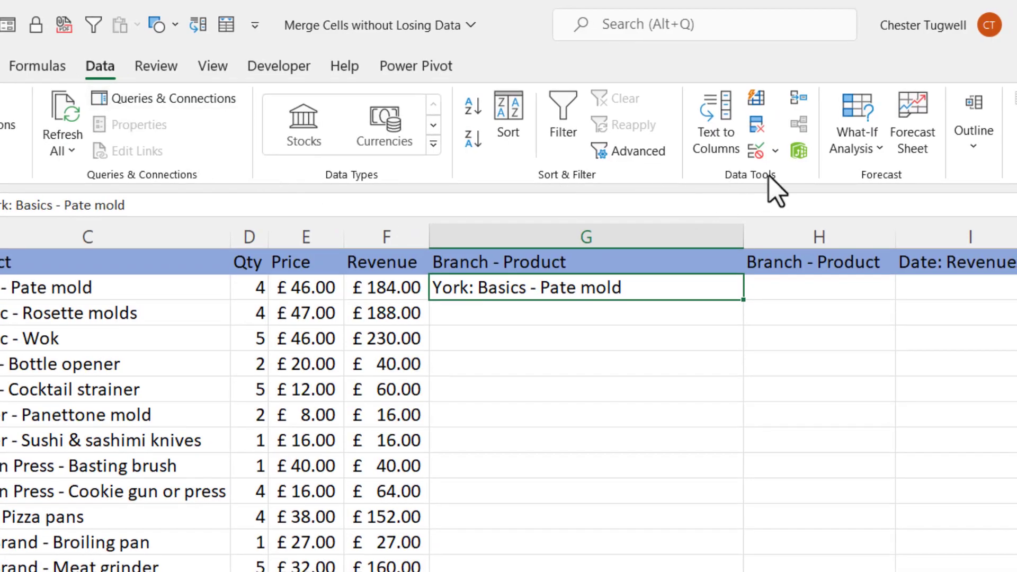
click(756, 99)
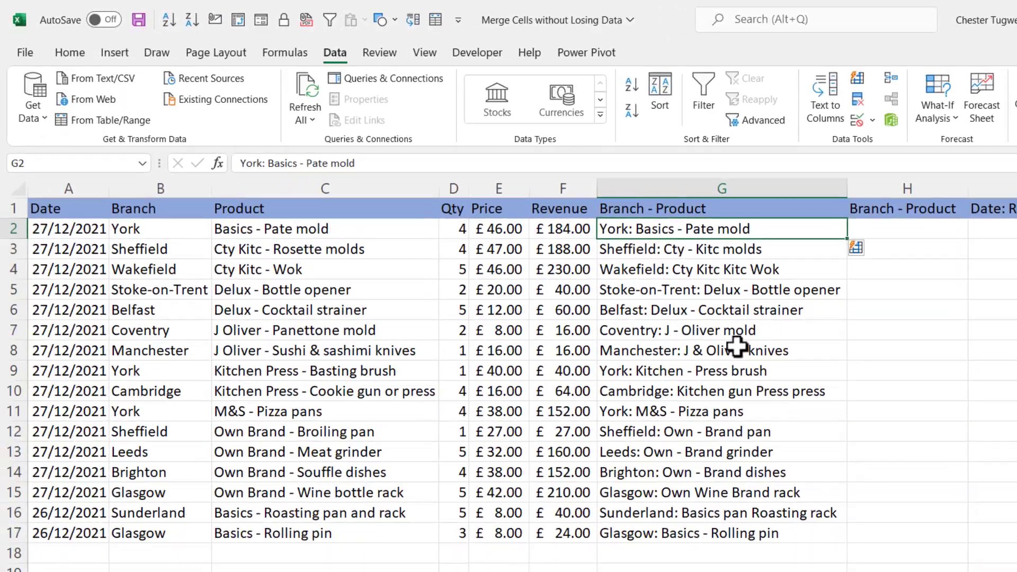
click(672, 271)
click(672, 292)
click(668, 329)
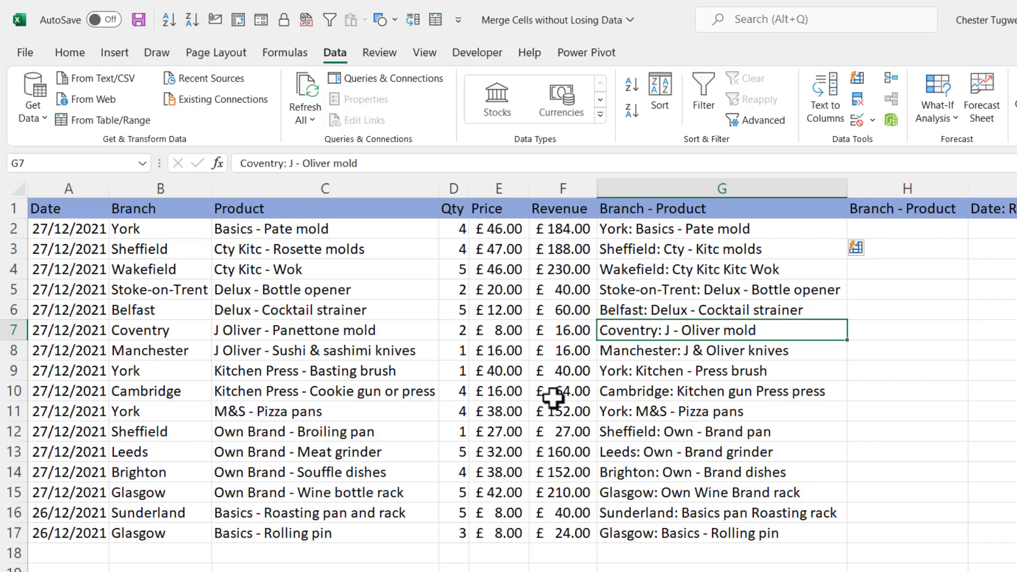
Step: Enter the formula =B2&": "&C2 in cell H2 to join the branch and product
click(908, 229)
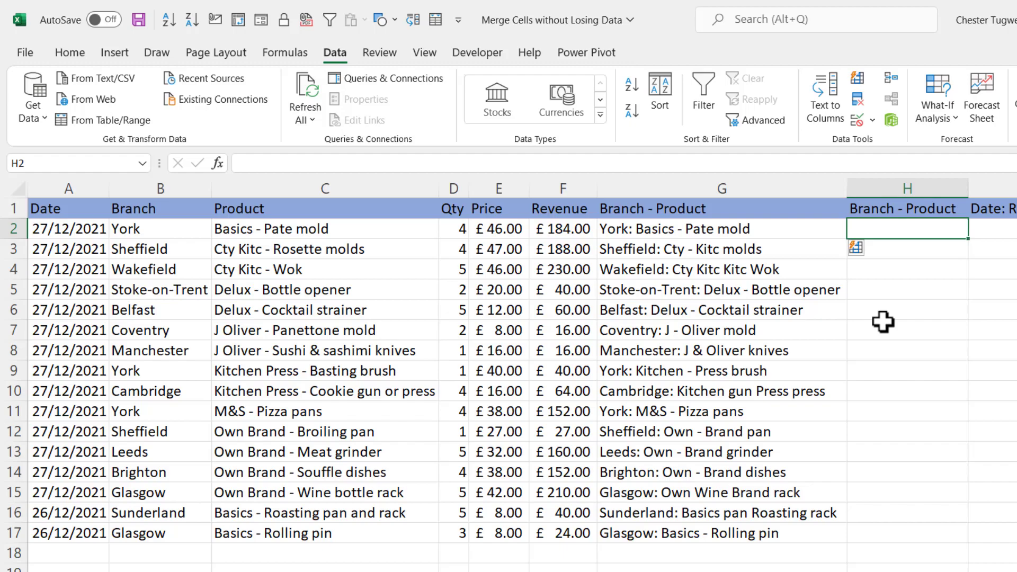
text(=)
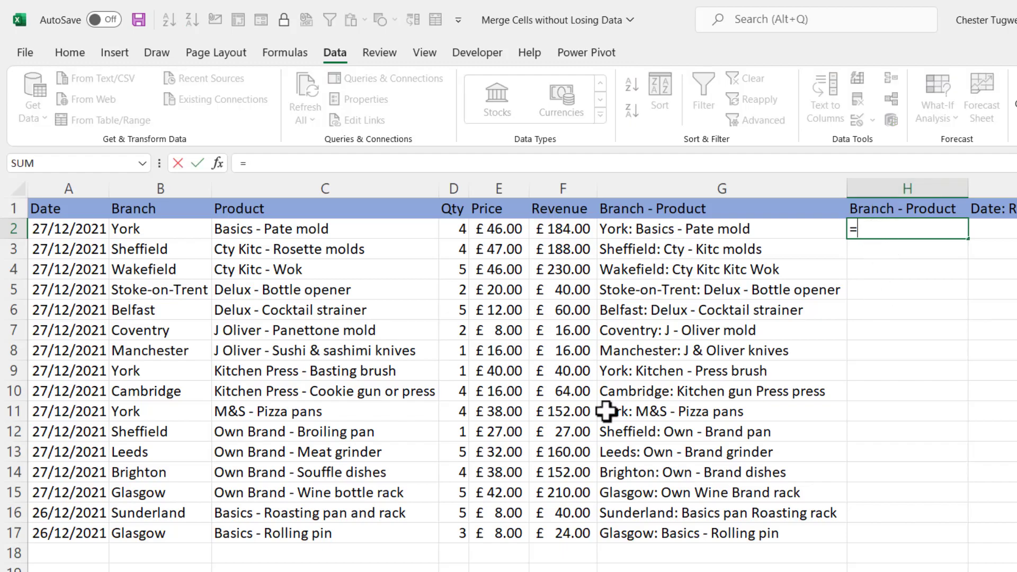
click(129, 229)
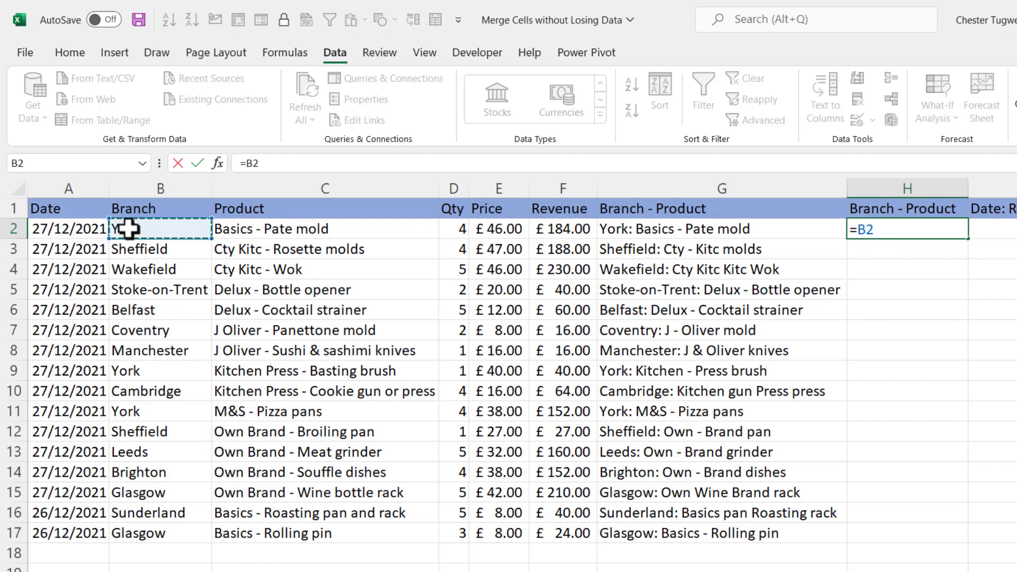
text(&":)
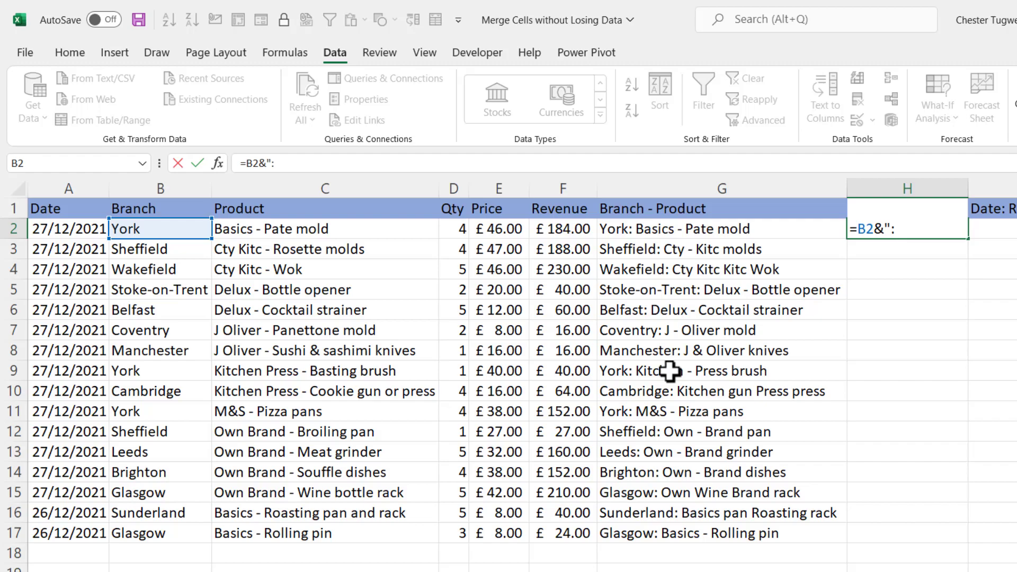
text(&)
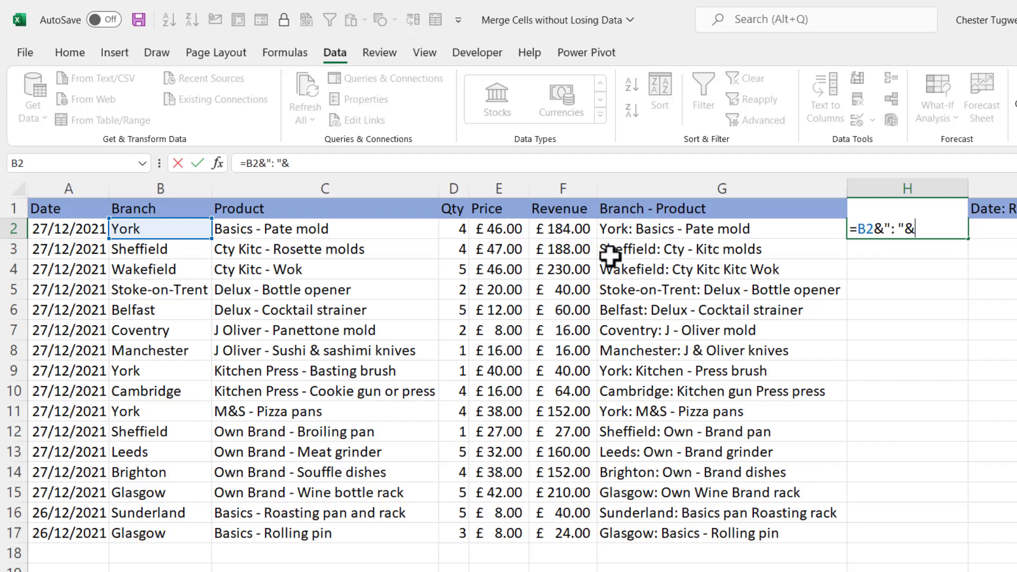
click(261, 227)
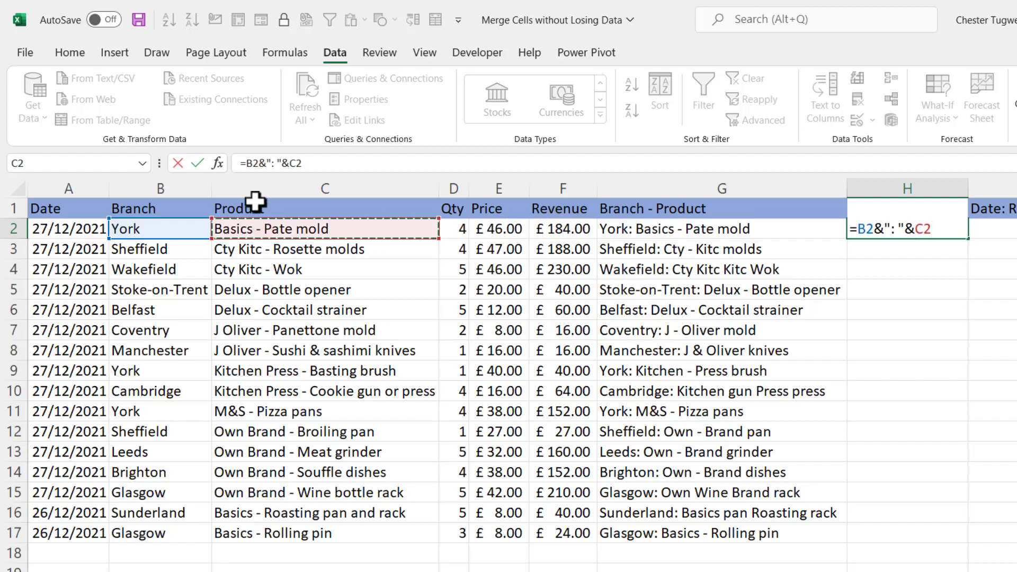
key(Return)
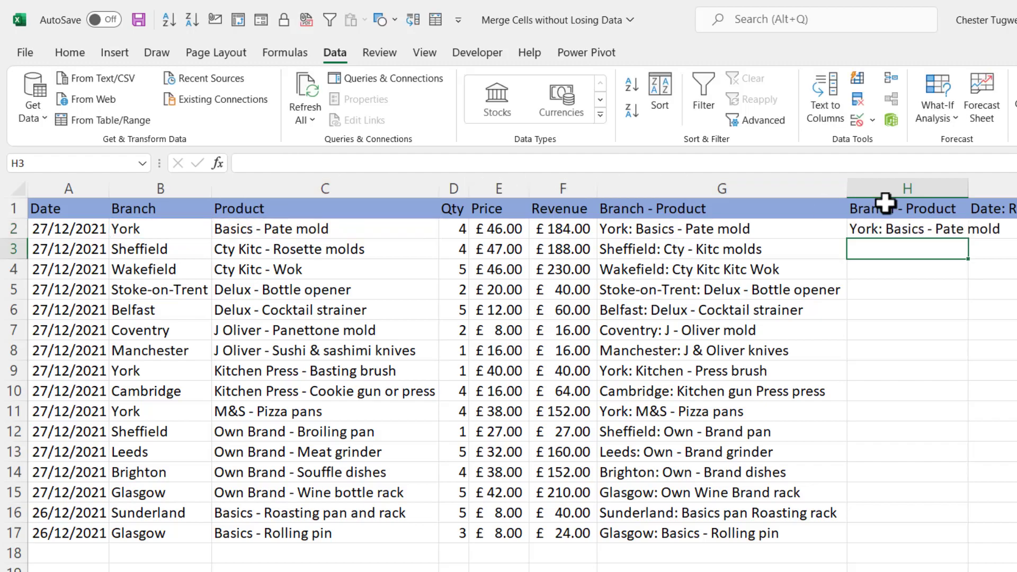
Step: Fill the H2 formula down to row 17 and autofit the width of column H
double_click(968, 182)
click(971, 227)
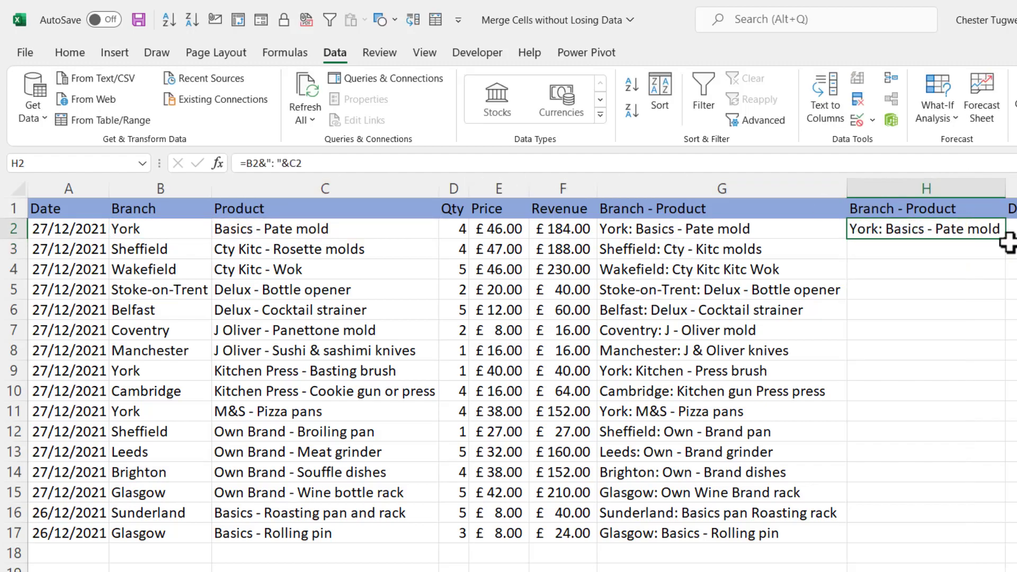
double_click(1005, 240)
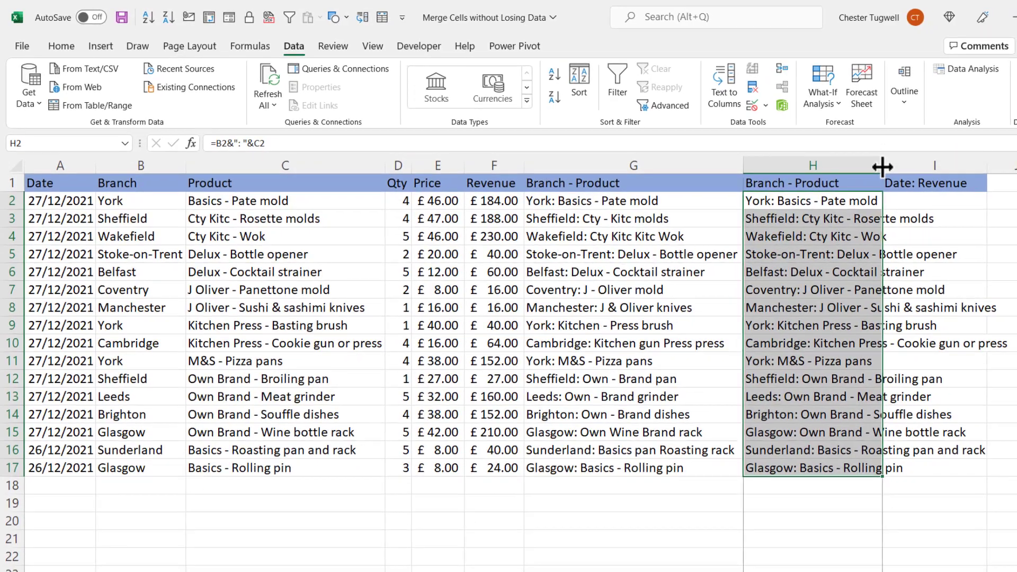
double_click(882, 166)
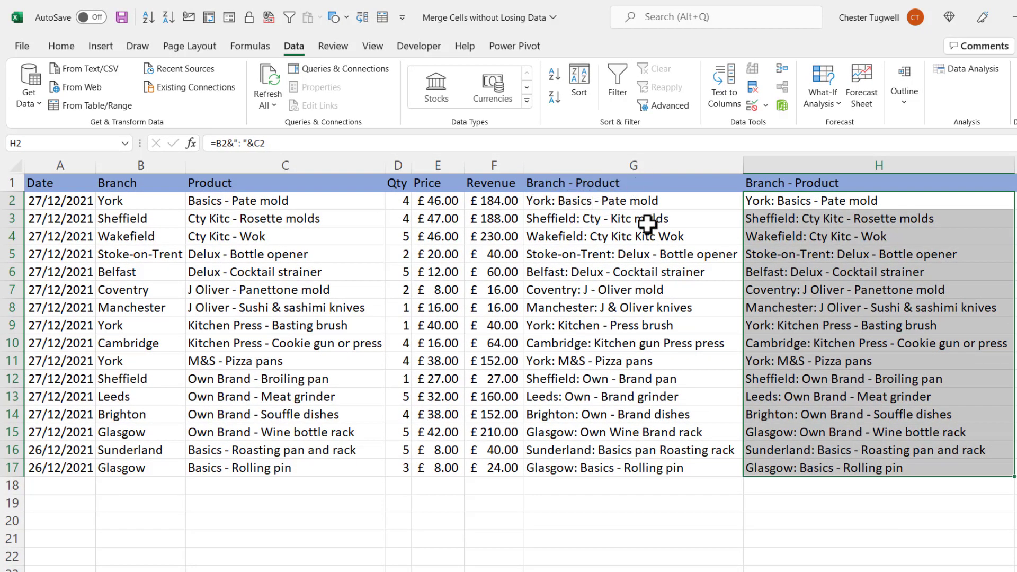
Step: Hide the two Branch - Product columns, G and H
drag(646, 166, 792, 166)
right_click(820, 165)
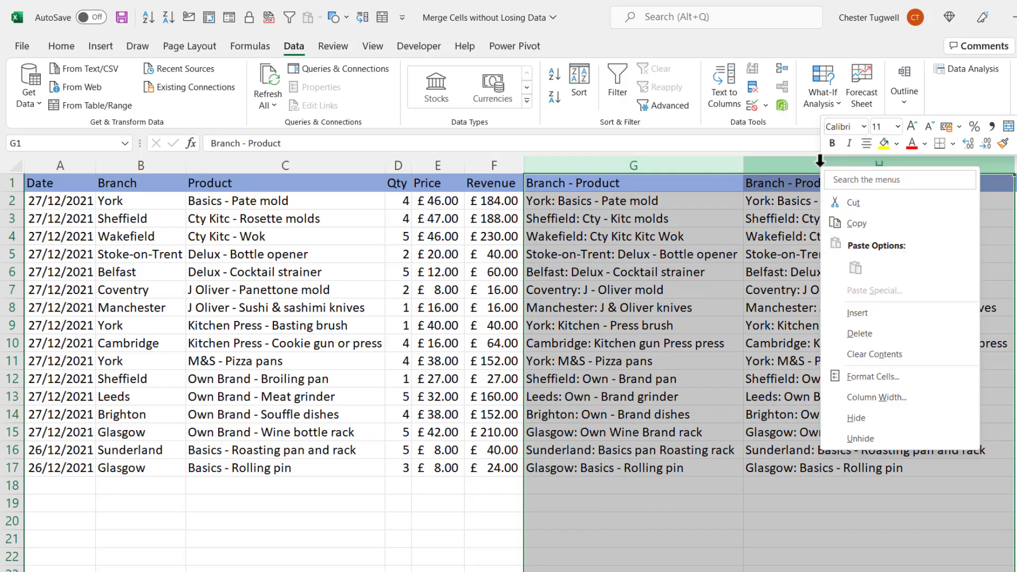
click(857, 420)
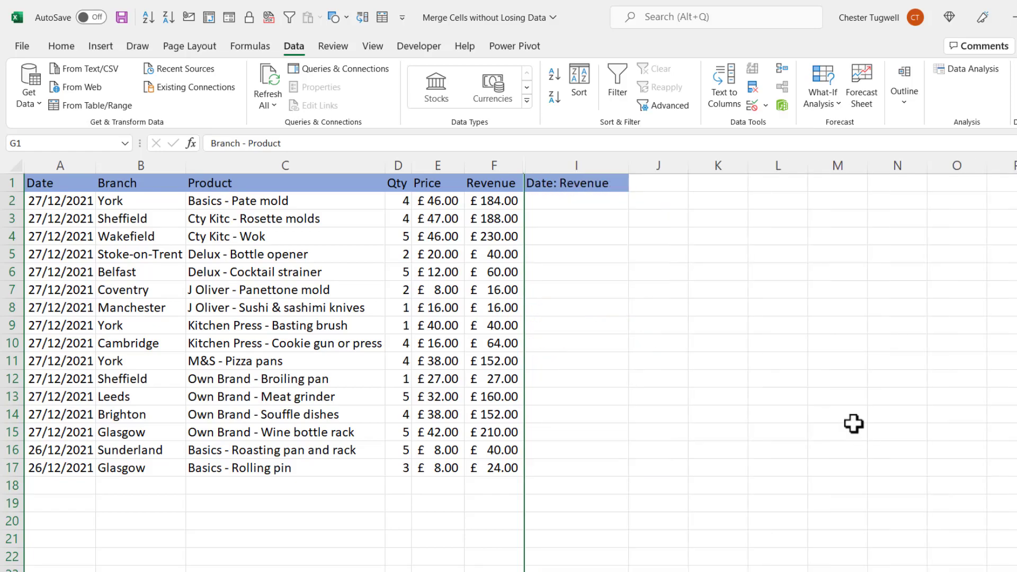
Step: Enter the formula =A2&": "&F2 in cell I2 to join date and revenue, and widen column I
click(571, 232)
click(558, 202)
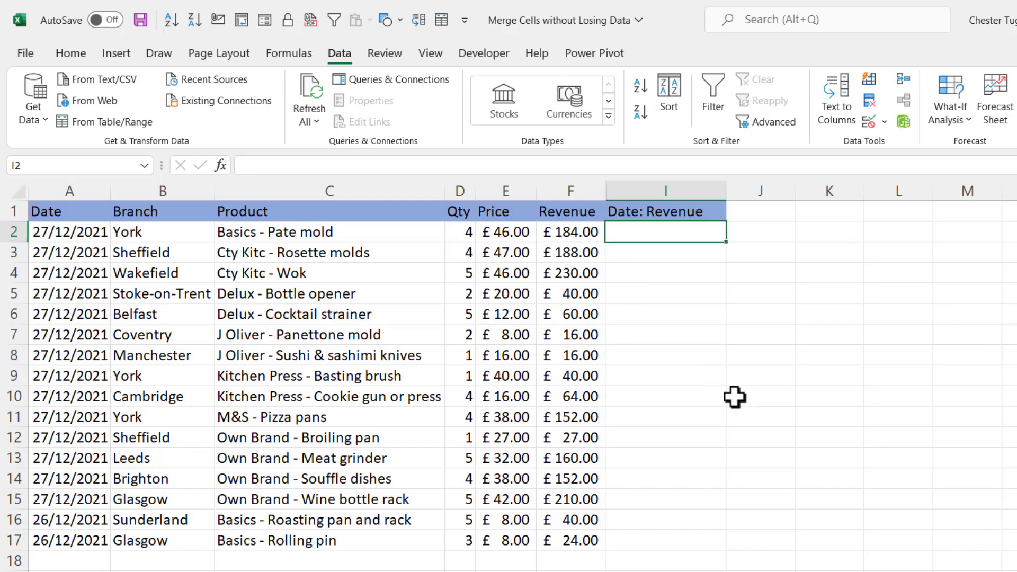
text(=)
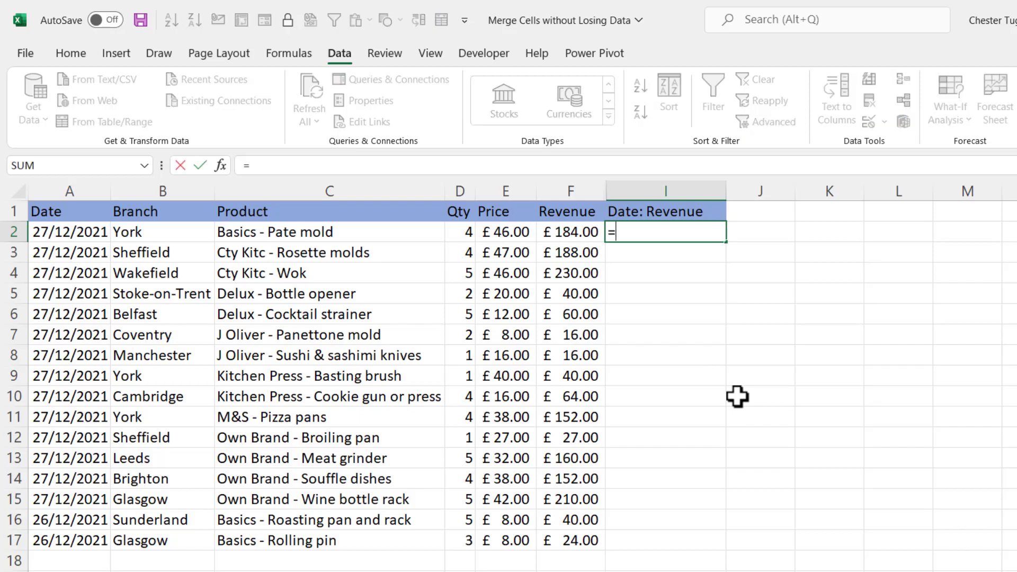
click(52, 230)
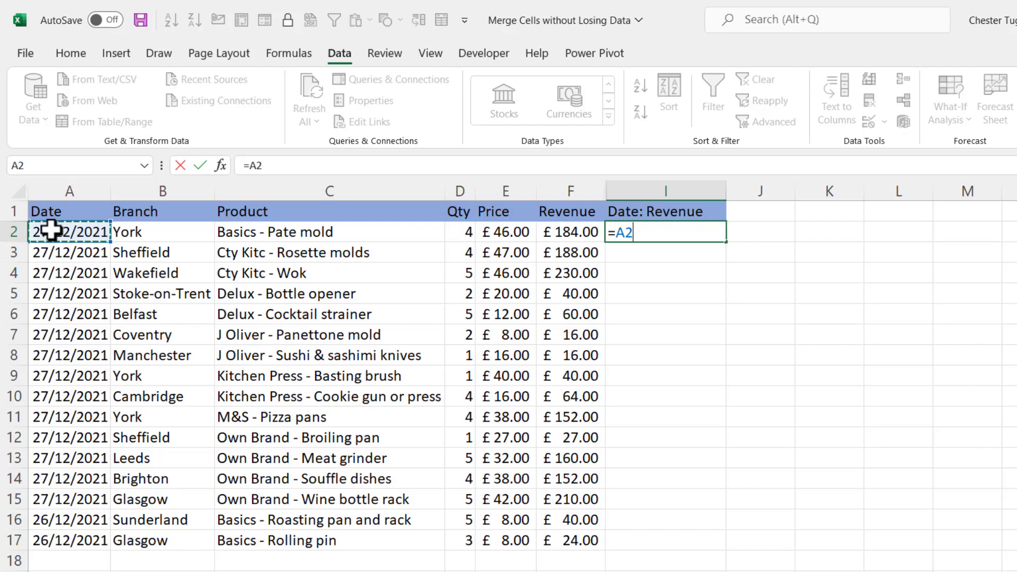
text(&":)
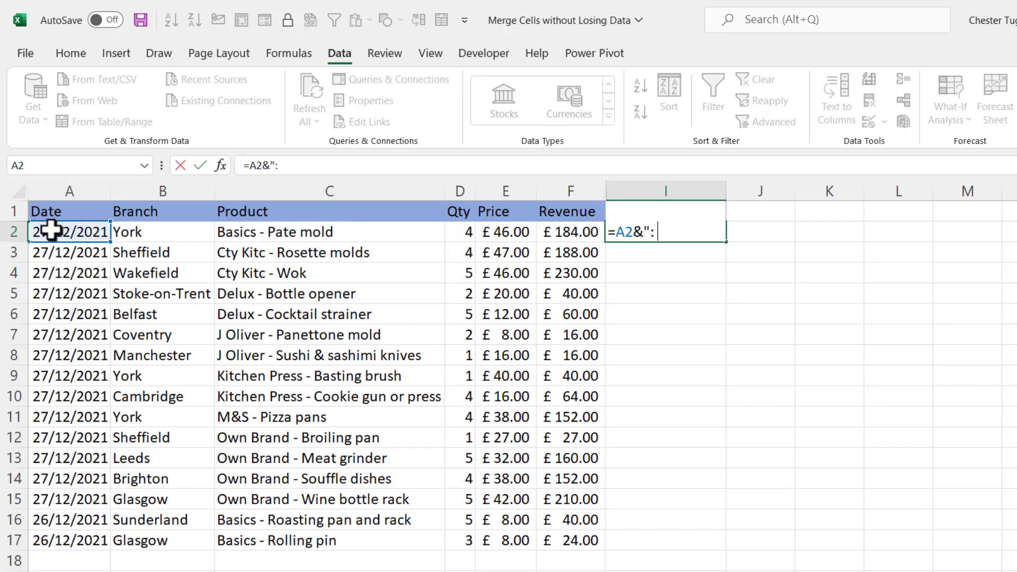
text( "&)
click(586, 231)
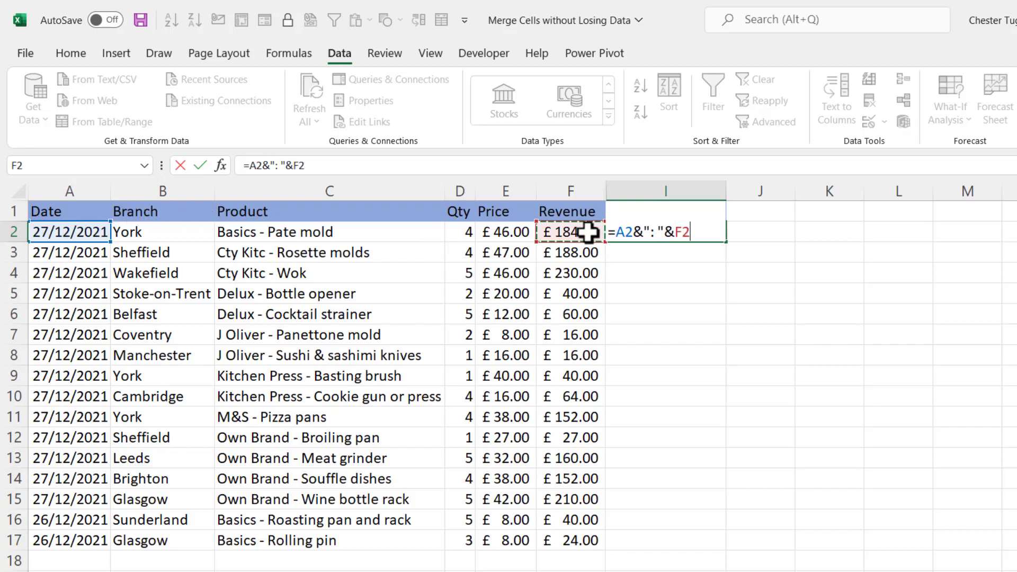
key(Return)
drag(727, 191, 775, 193)
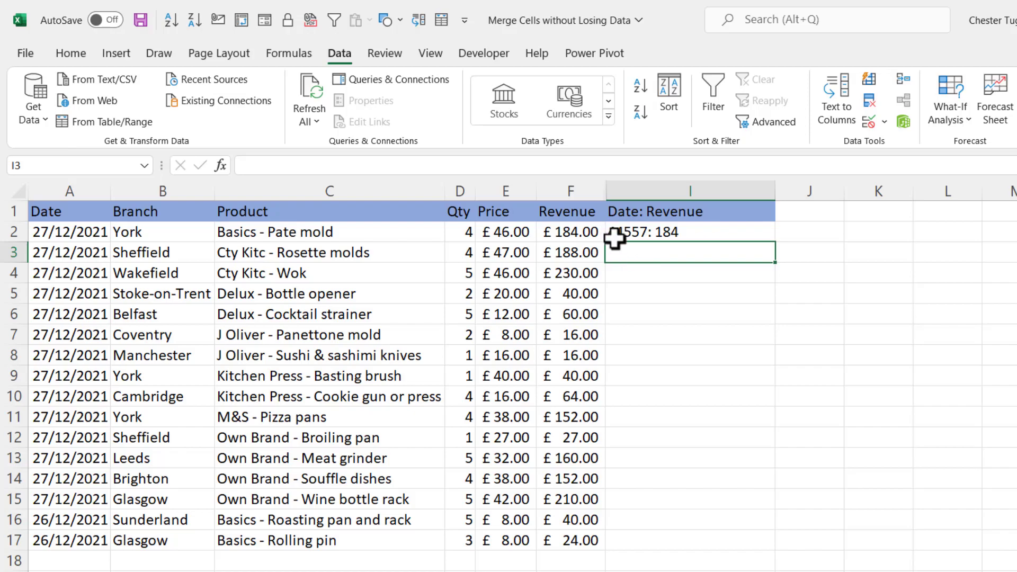
Step: Try the General number format on the date in A2 to expose its serial number, and undo the format change
click(70, 235)
click(70, 53)
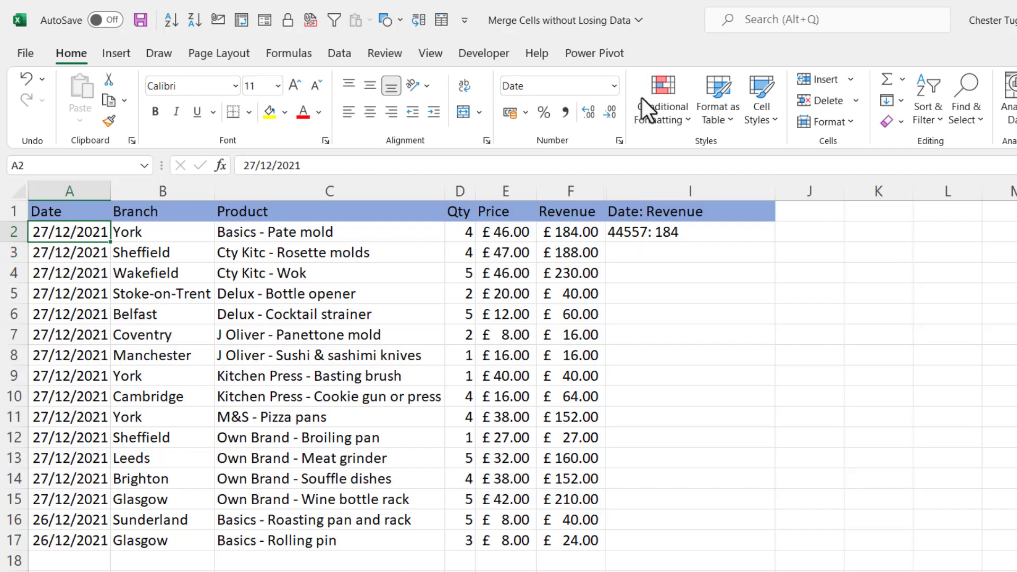
click(614, 86)
click(577, 115)
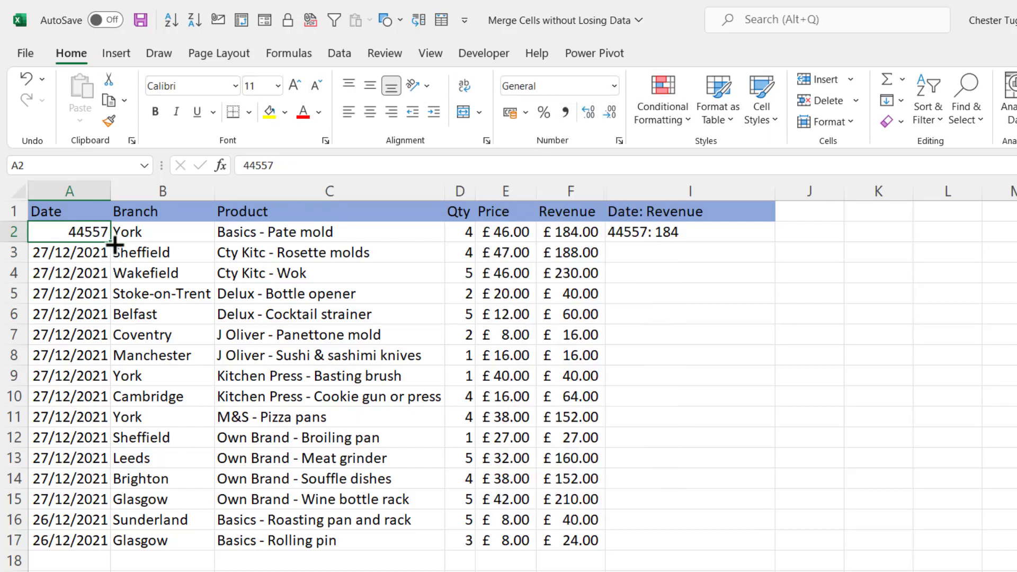
key(ctrl+z)
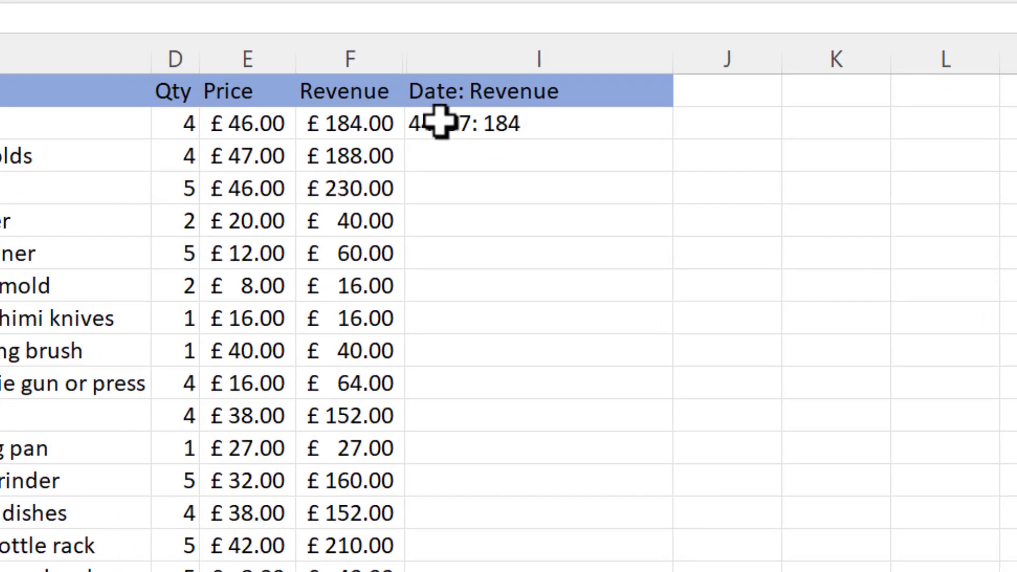
Step: Wrap A2 in the I2 formula in a TEXT function with the format "dd/mm/yyyy"
double_click(439, 122)
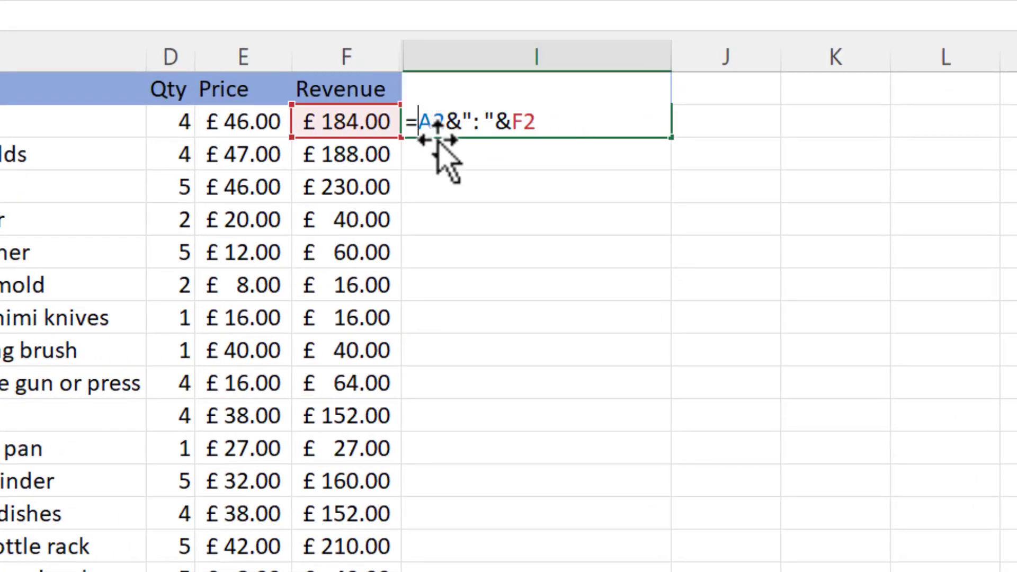
text(TEXT)
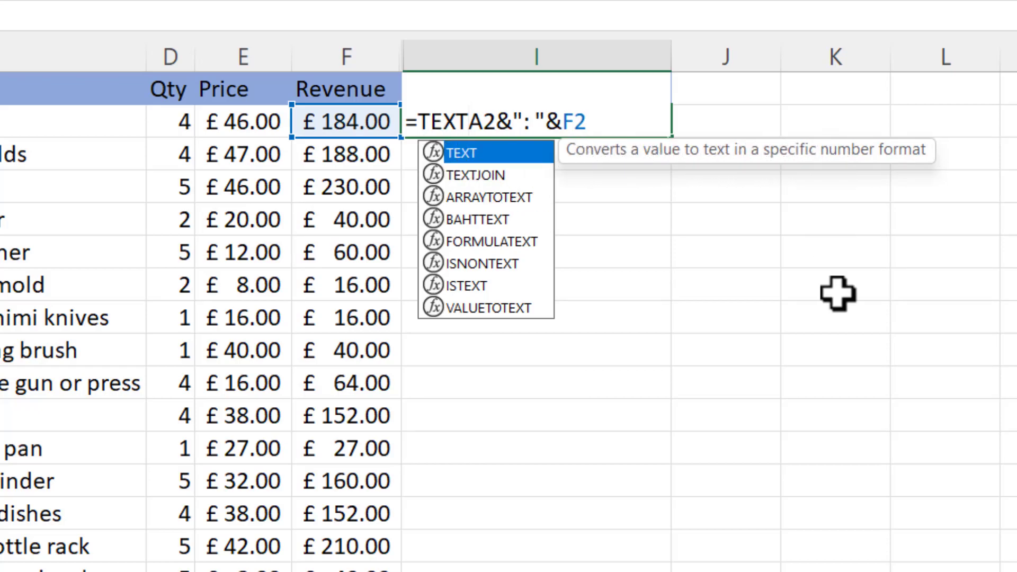
key(Tab)
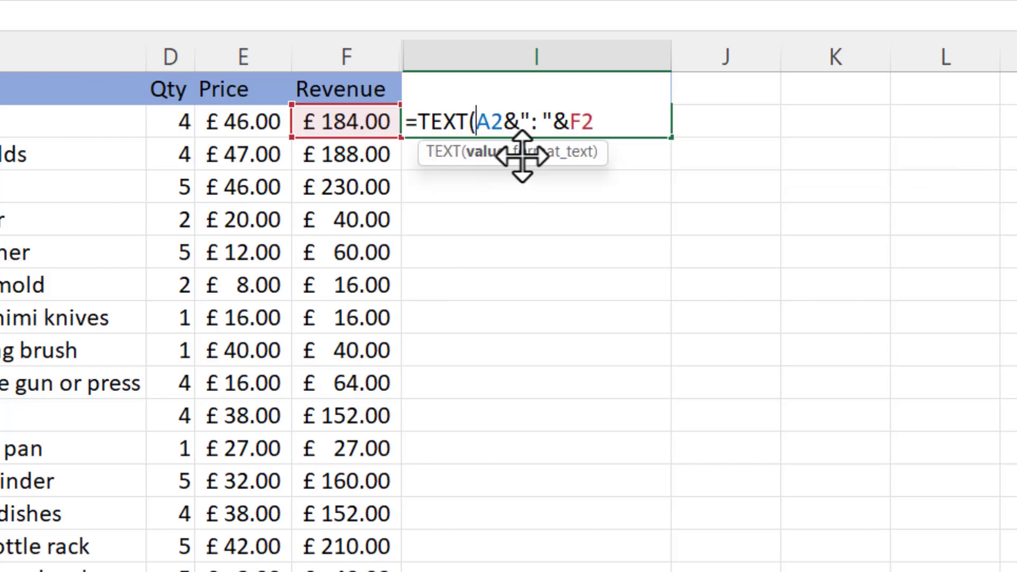
click(507, 121)
text(,)
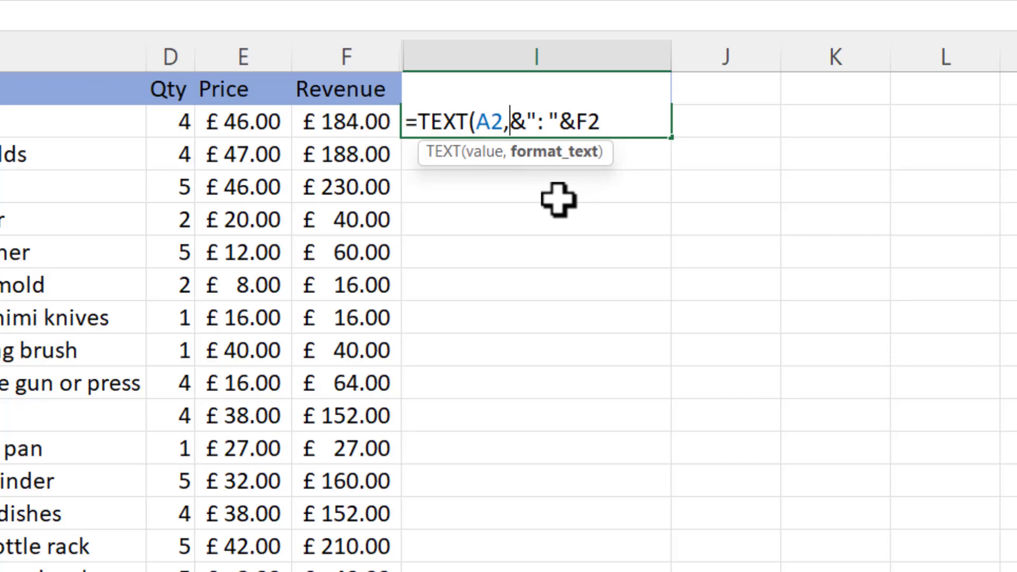
text(")
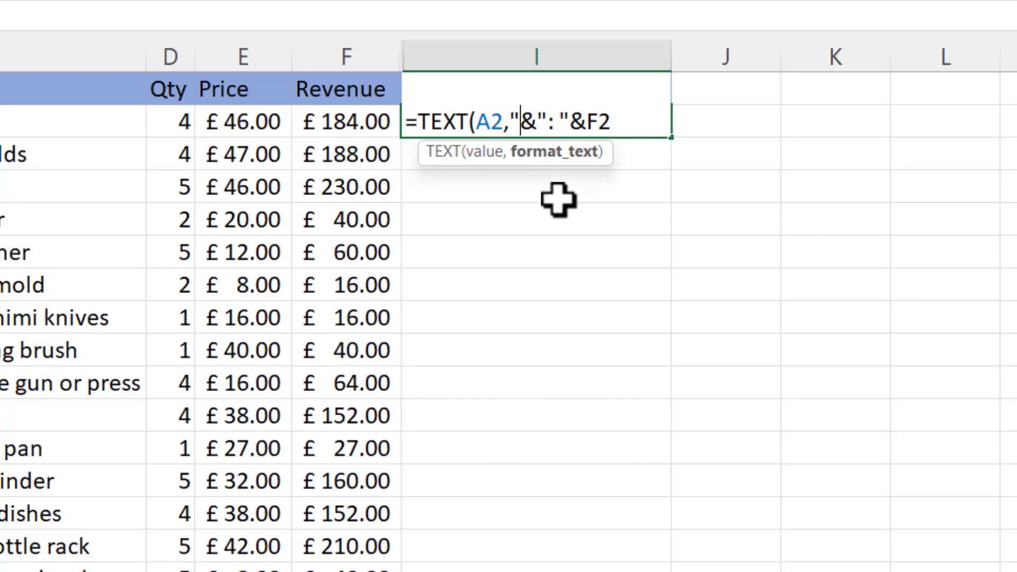
text(dd)
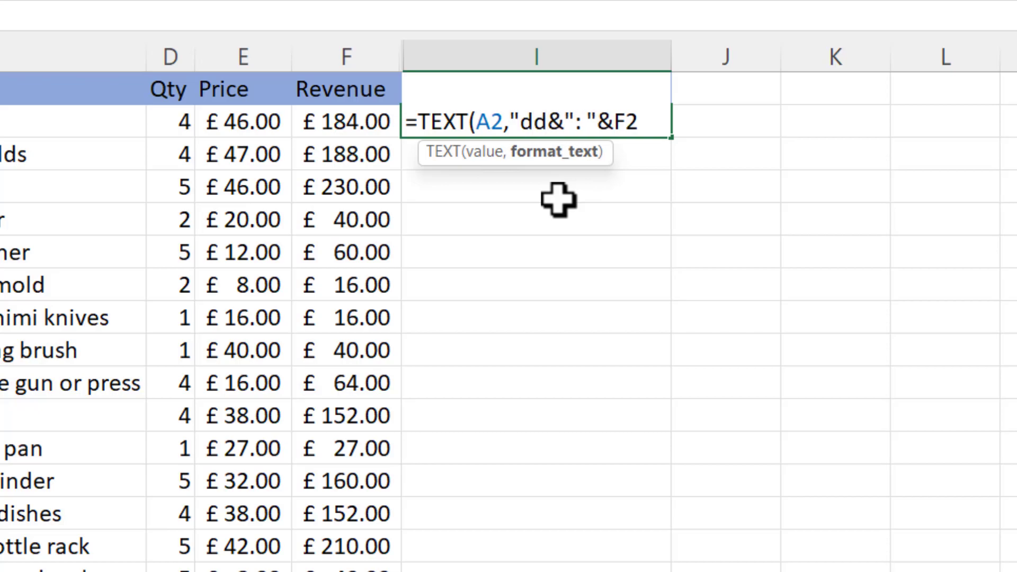
text(/mm)
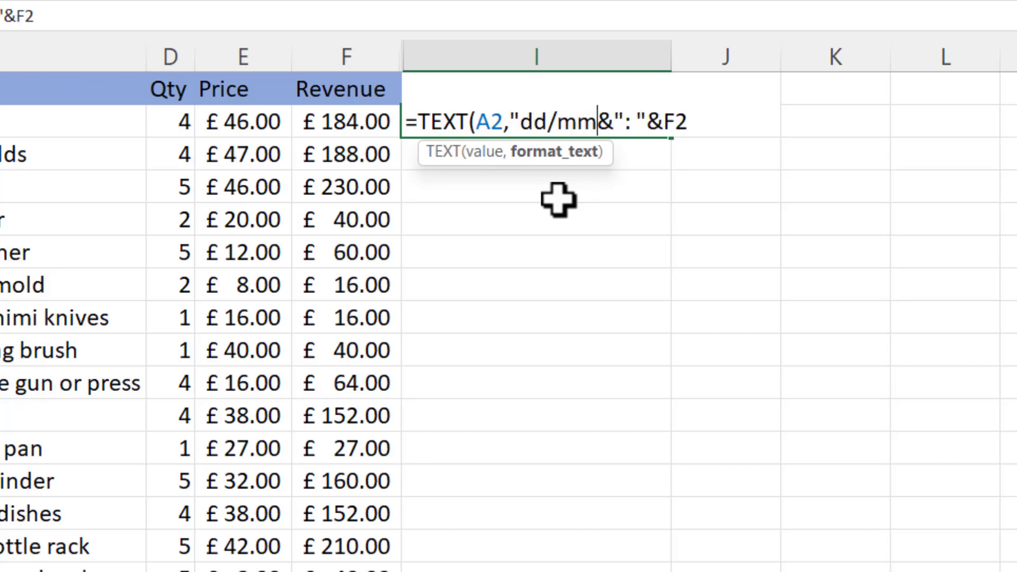
text(/yyyy)
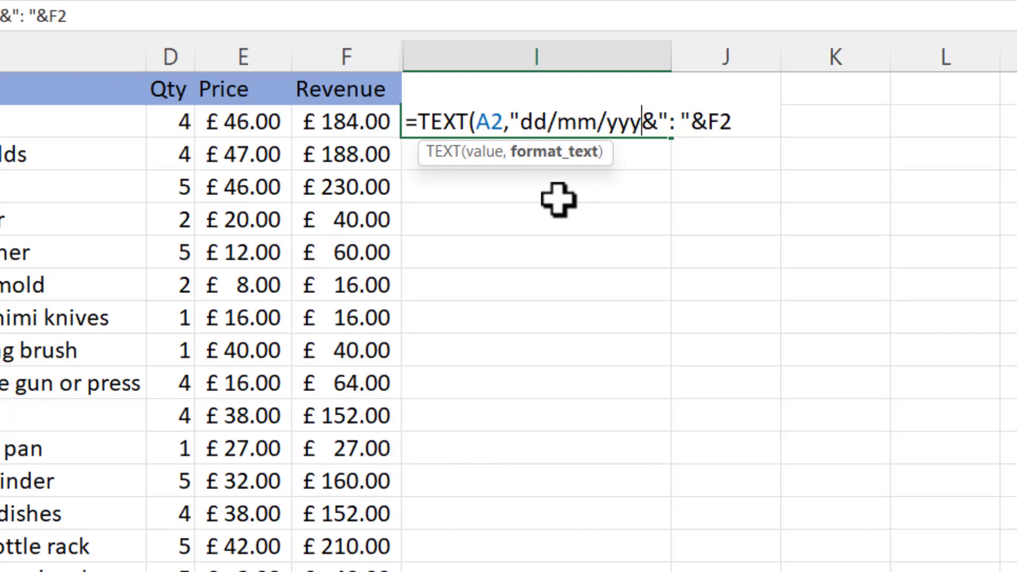
text(")
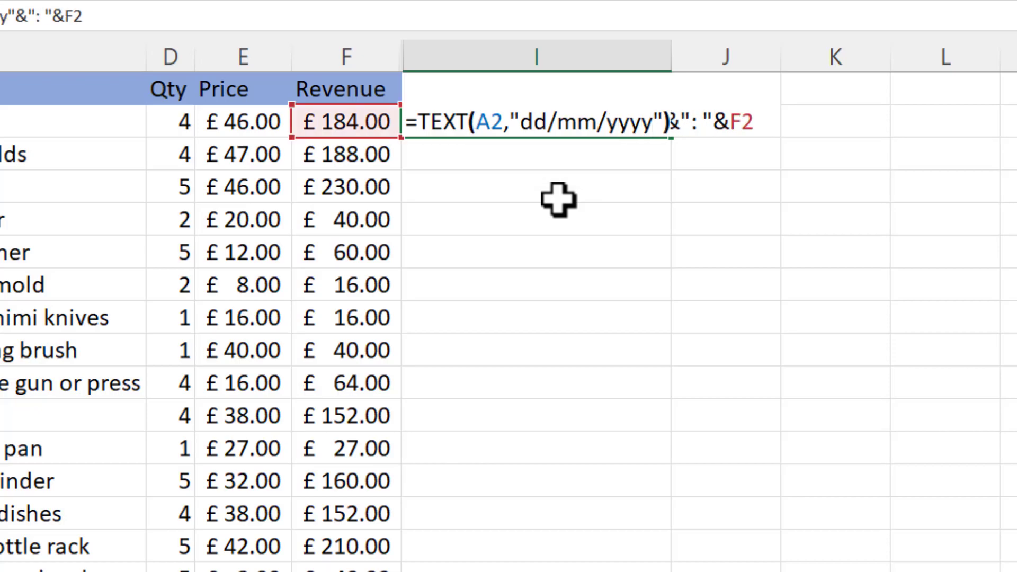
text())
key(Return)
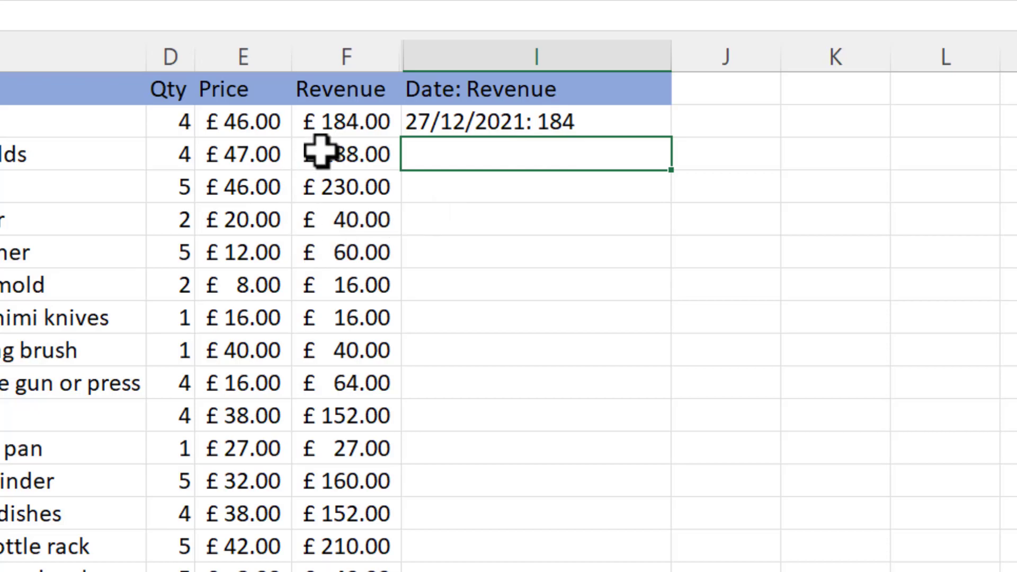
Step: Copy the code £#,##0 from the custom number formats for cell F2, and close Format Cells without applying a change
click(339, 124)
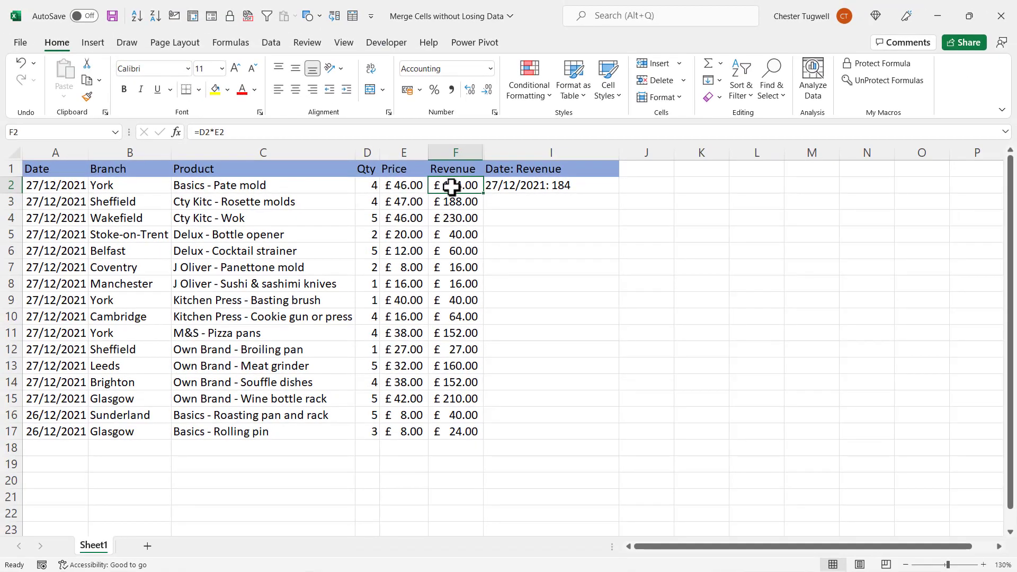
right_click(455, 186)
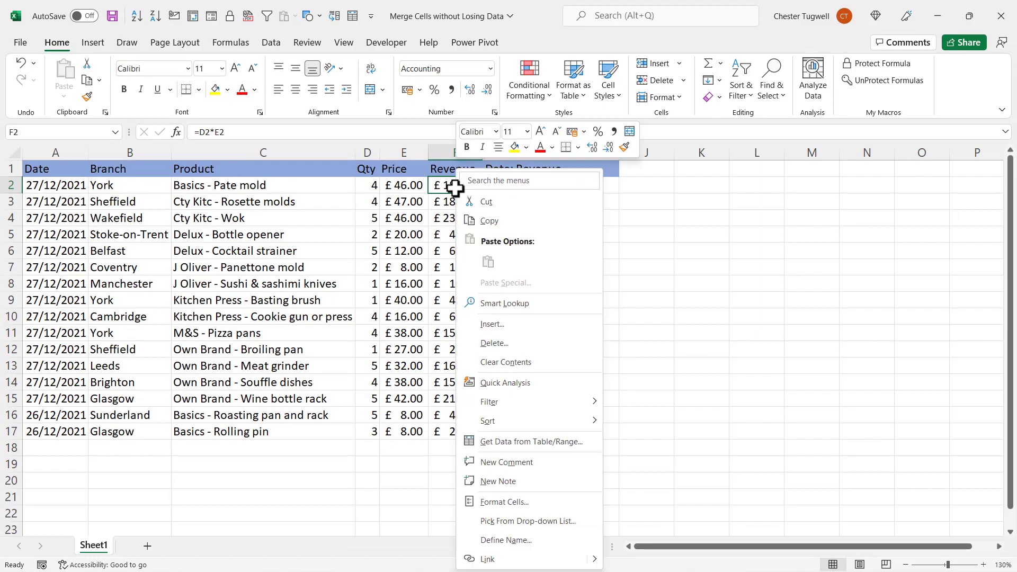
click(478, 498)
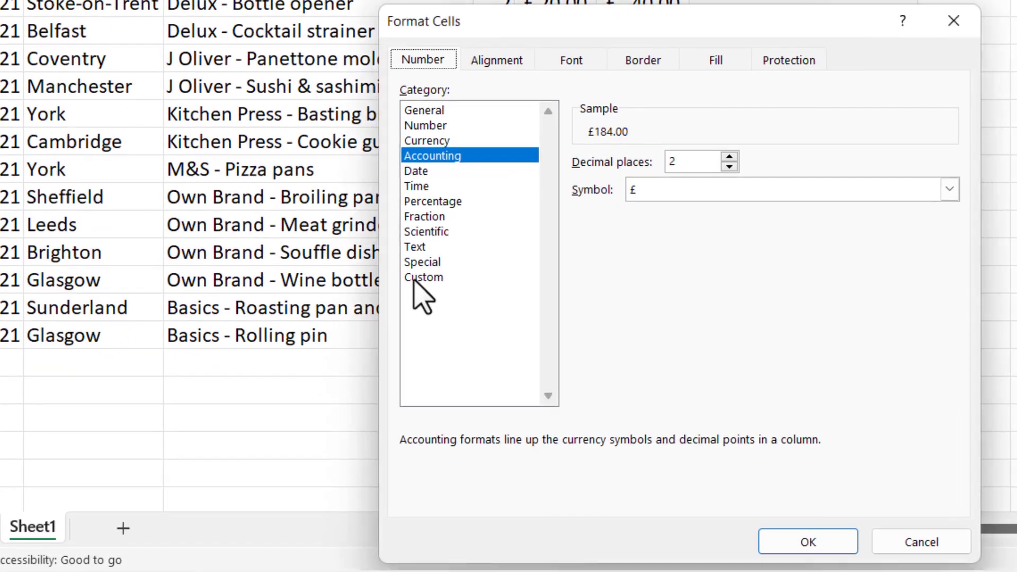
click(419, 277)
drag(948, 329, 960, 228)
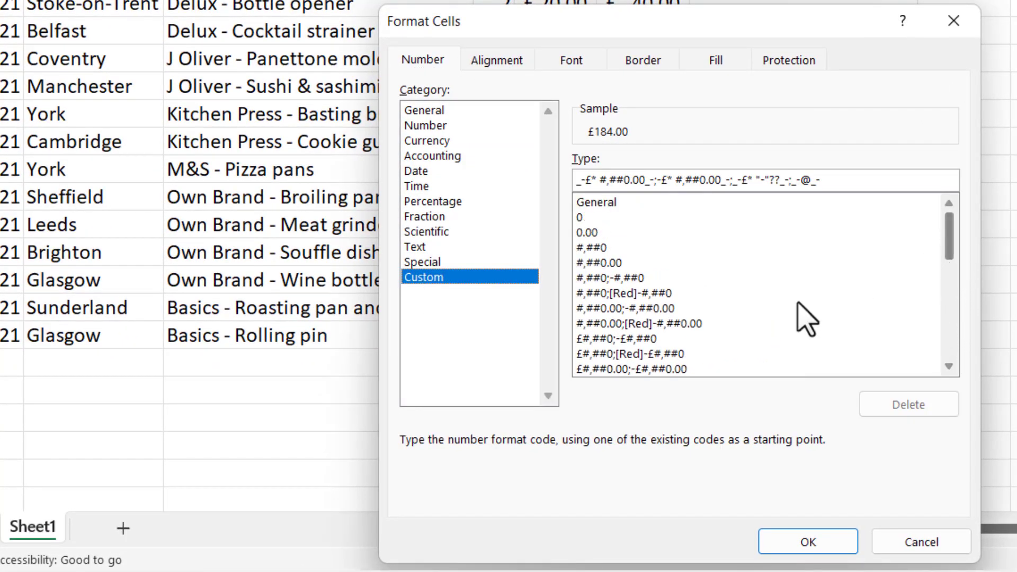
click(599, 339)
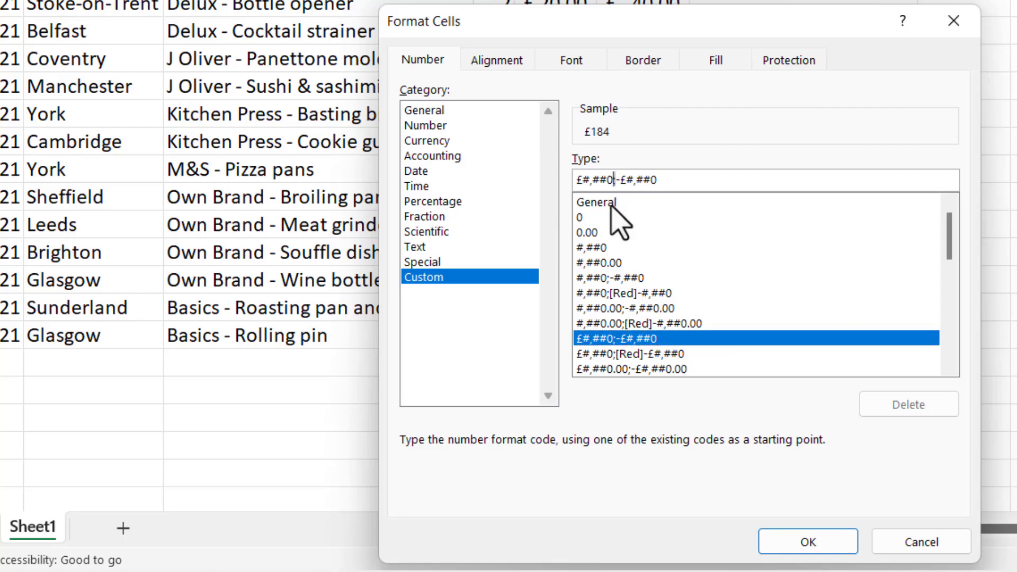
click(616, 184)
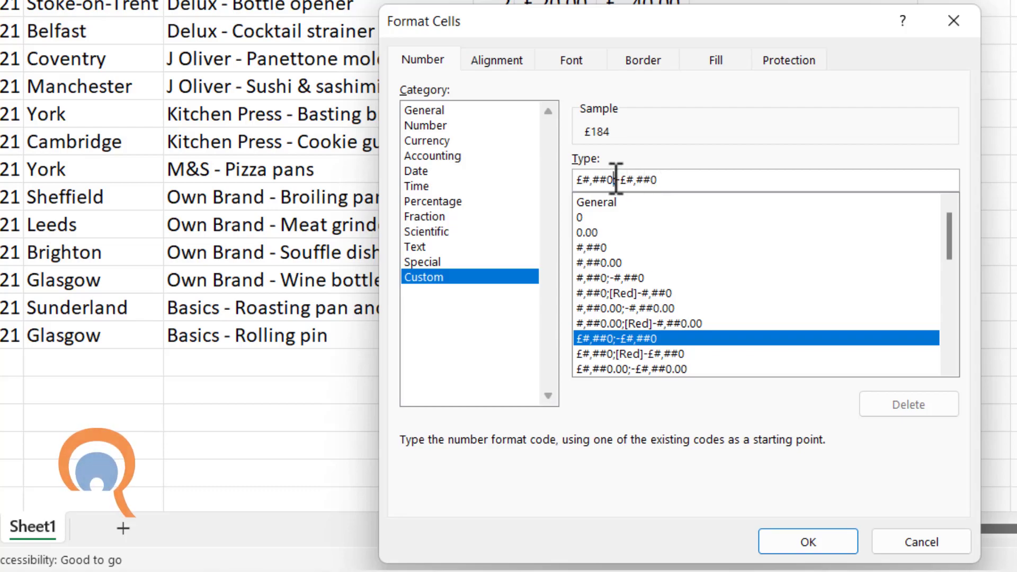
drag(615, 180, 582, 179)
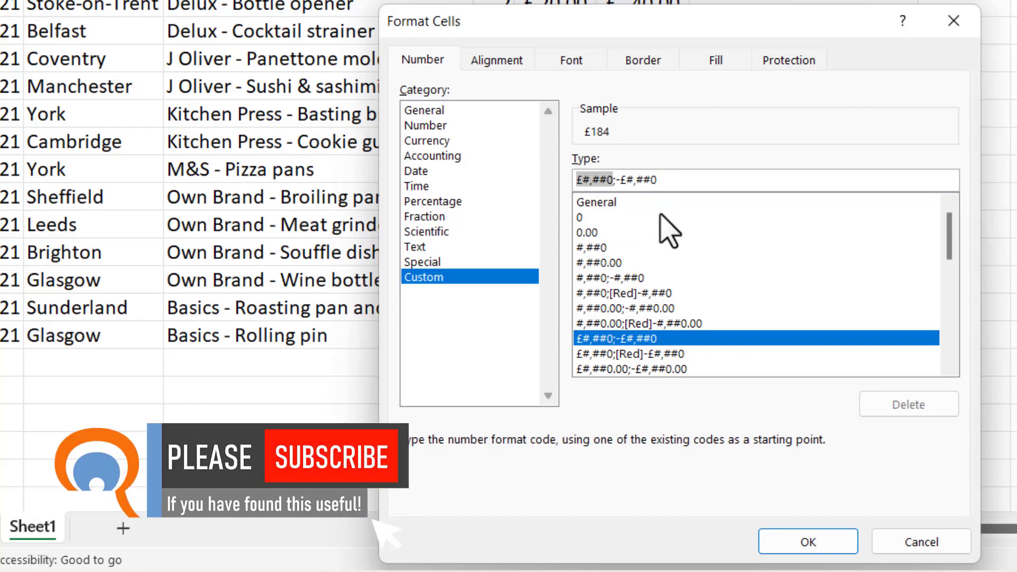
key(ctrl+c)
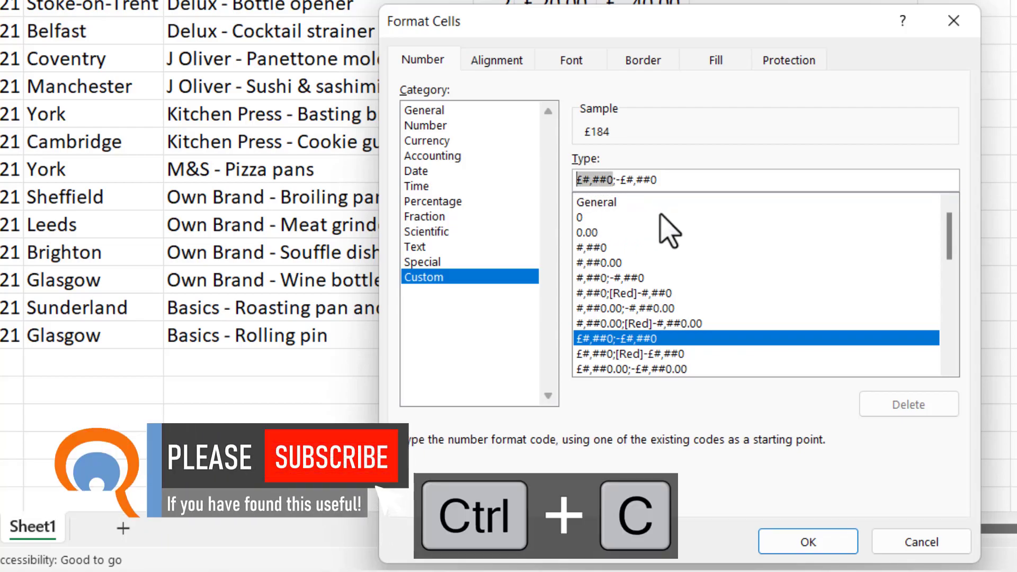
click(924, 543)
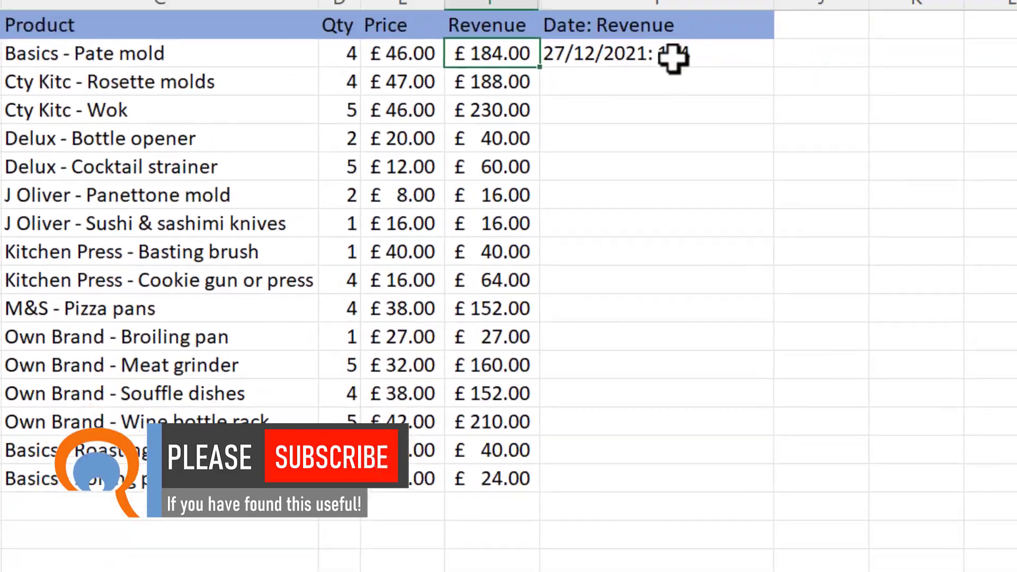
Step: Wrap F2 in the I2 formula in a TEXT function with the format "£#,##0.00", and fill the formula down to row 17
double_click(674, 58)
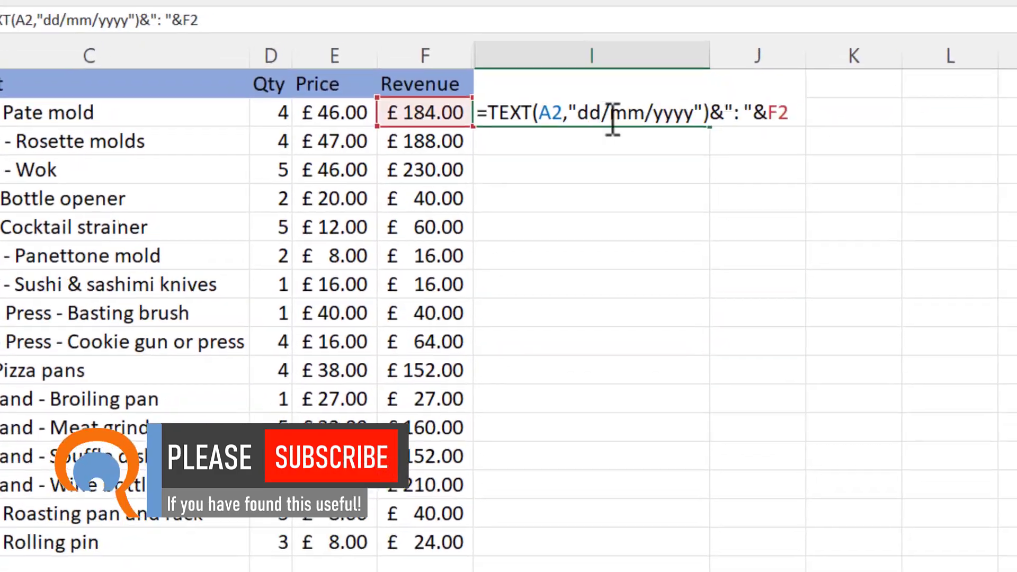
click(772, 113)
text(TEX)
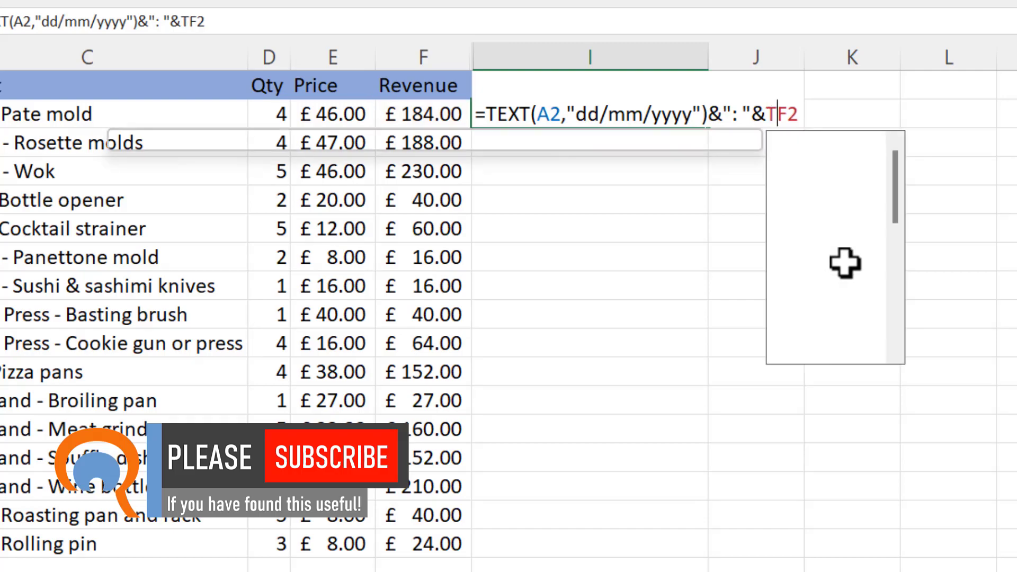
text(T(A2)
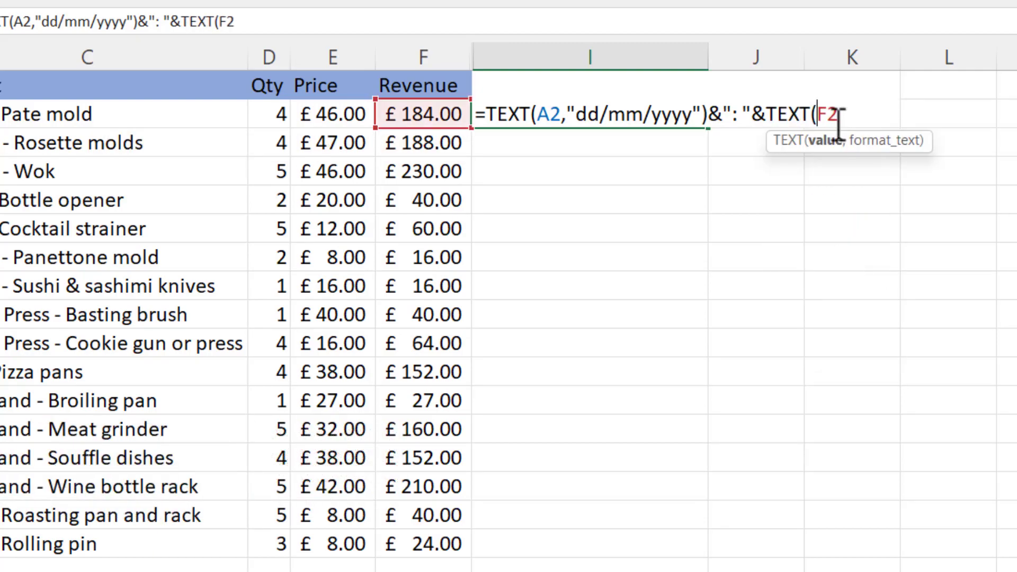
text(,")
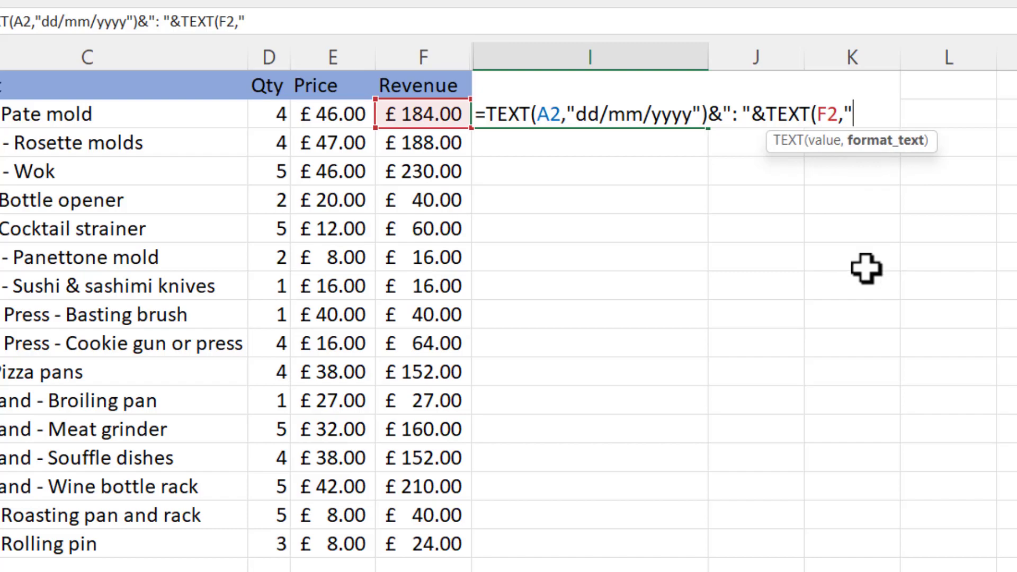
key(ctrl+v)
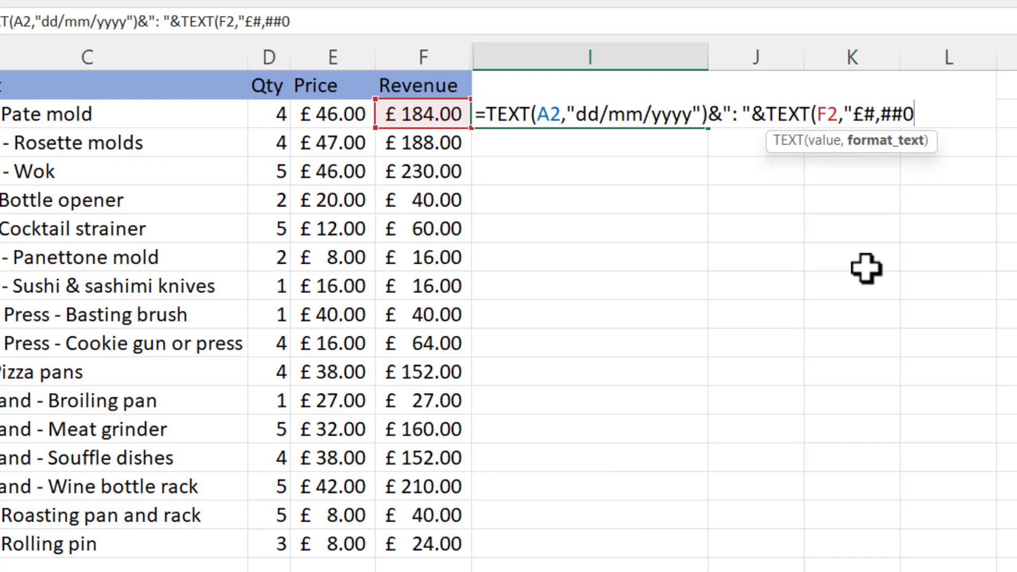
text(.00)
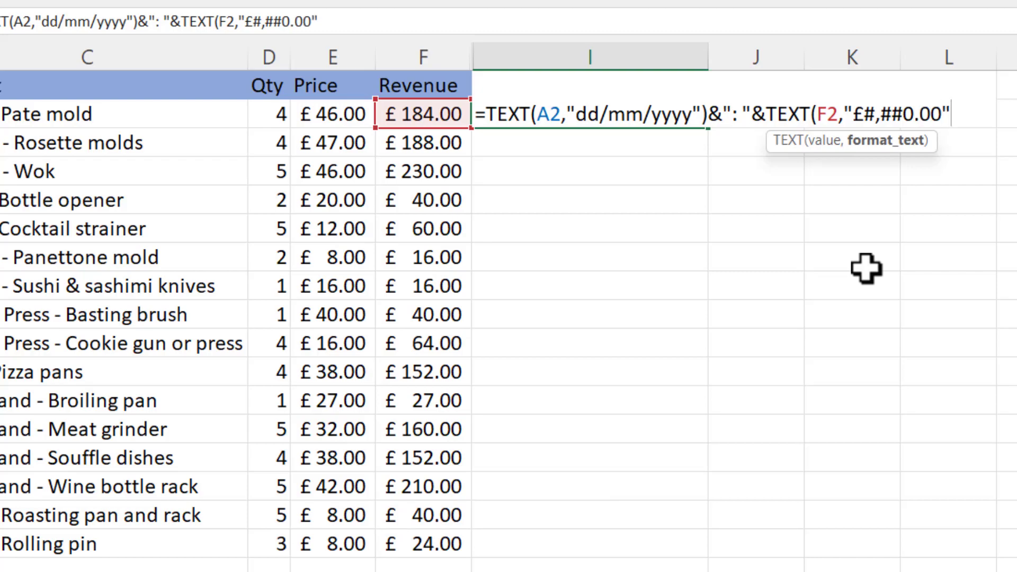
text("))
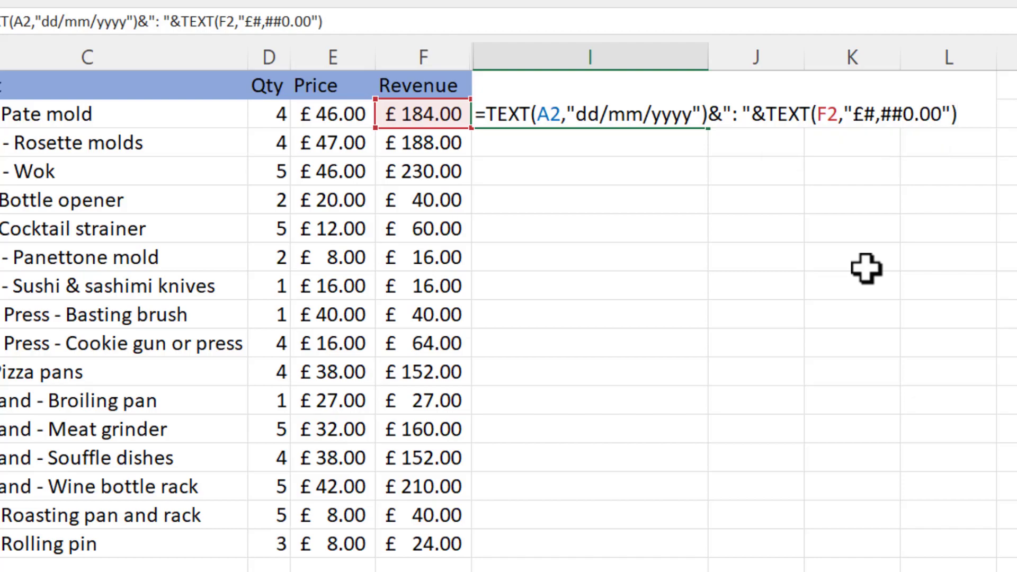
key(Return)
click(665, 110)
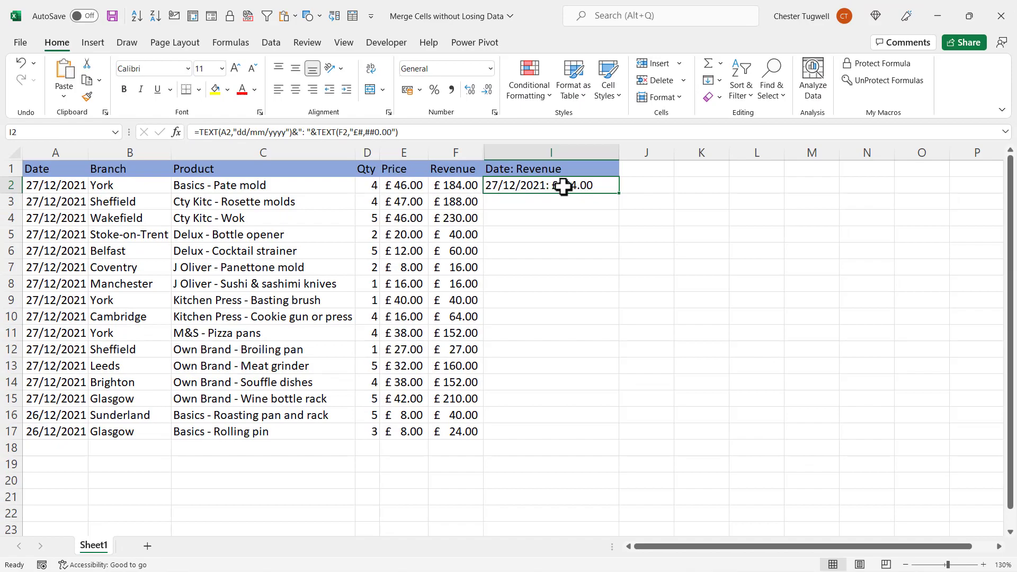
double_click(618, 194)
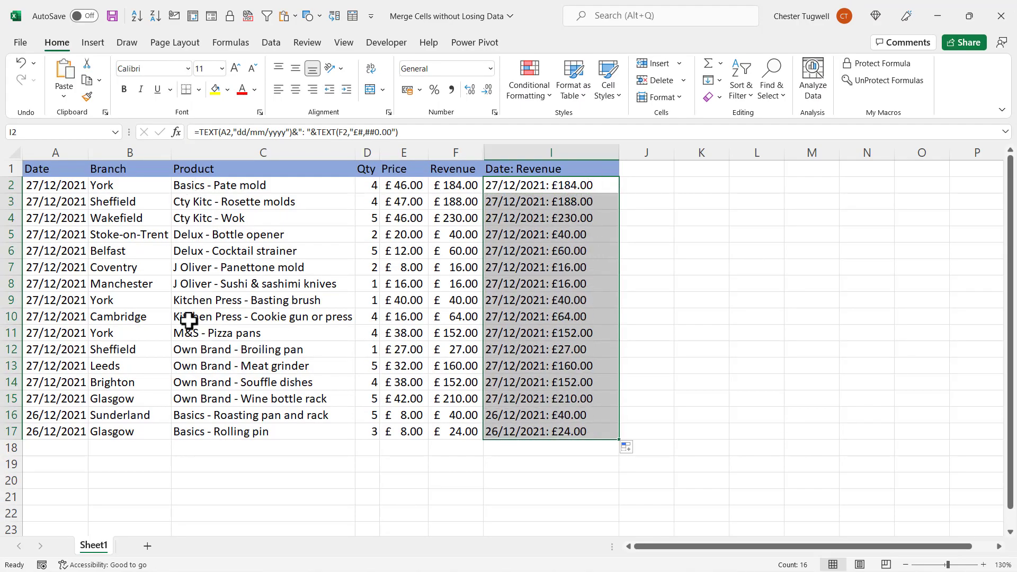